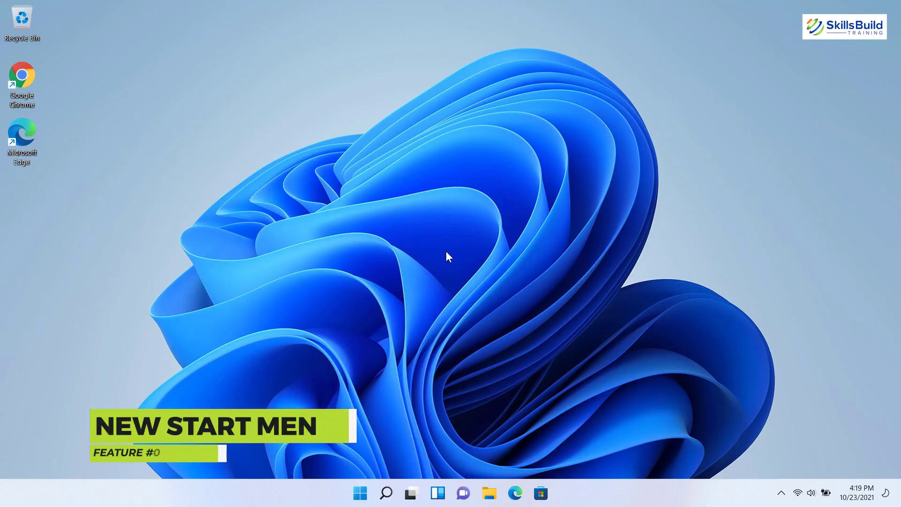
# Step: Browse the Start menu's full app list, then search for 'calc'
pyautogui.press('super')
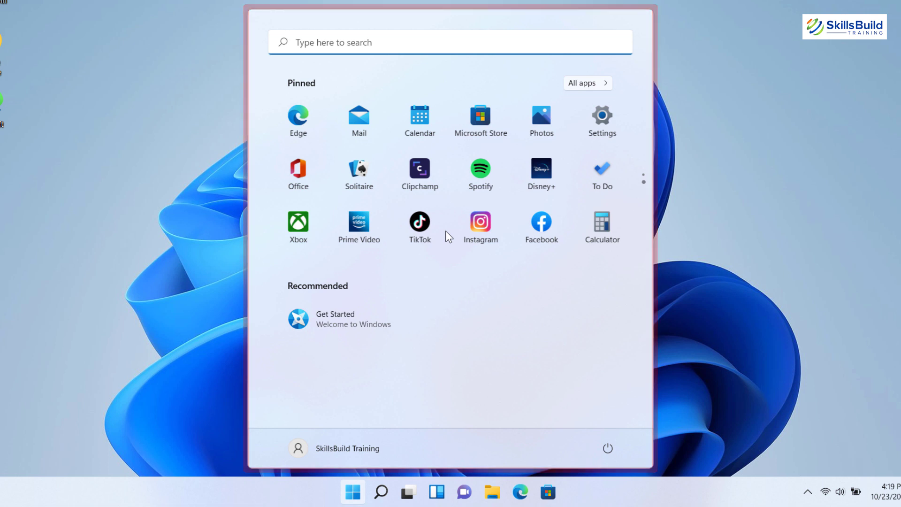
pyautogui.scroll(-1, 445, 230)
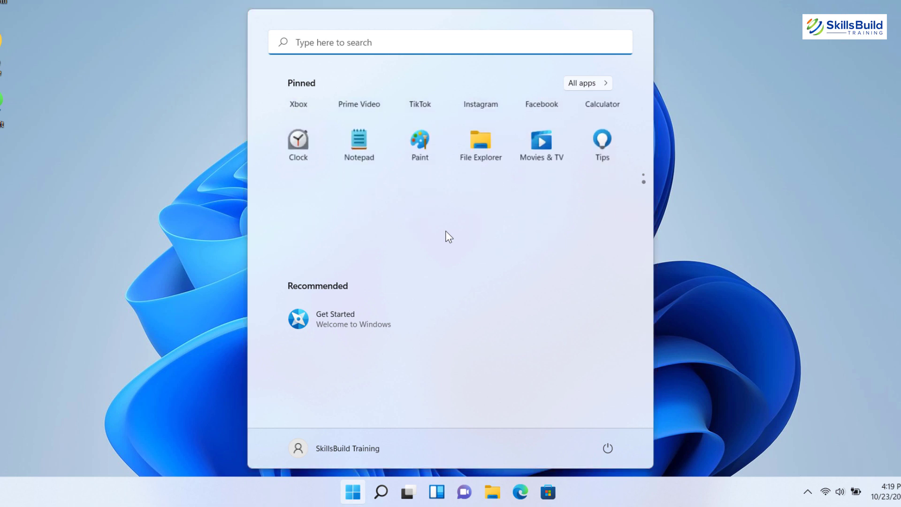
pyautogui.scroll(1, 446, 230)
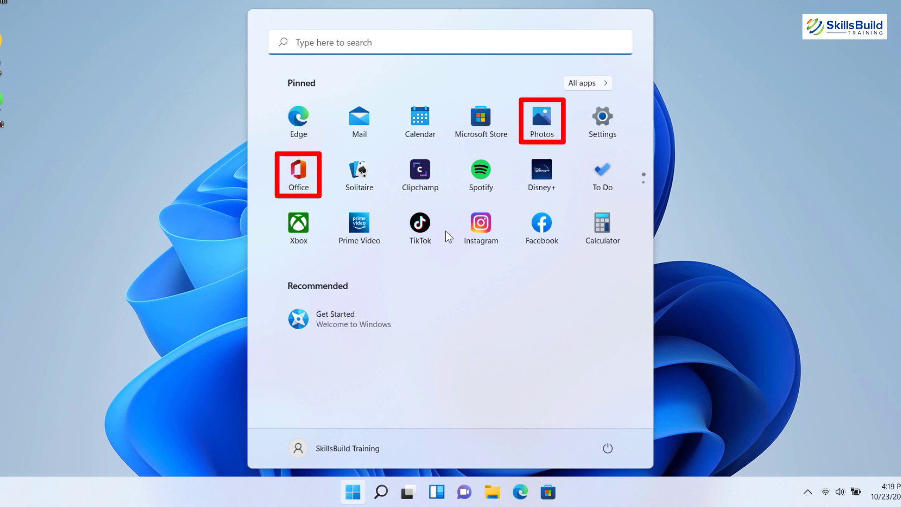
pyautogui.click(587, 83)
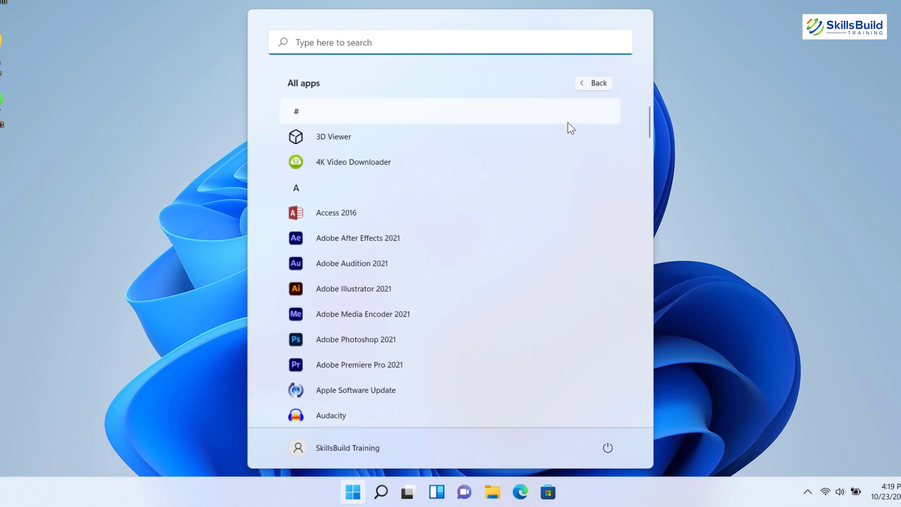
pyautogui.scroll(-3, 568, 124)
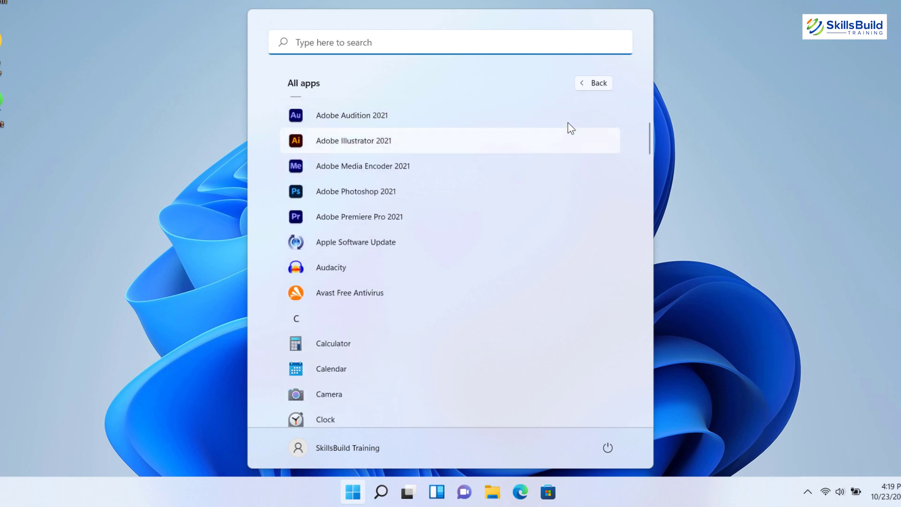
pyautogui.click(469, 41)
pyautogui.write('calc')
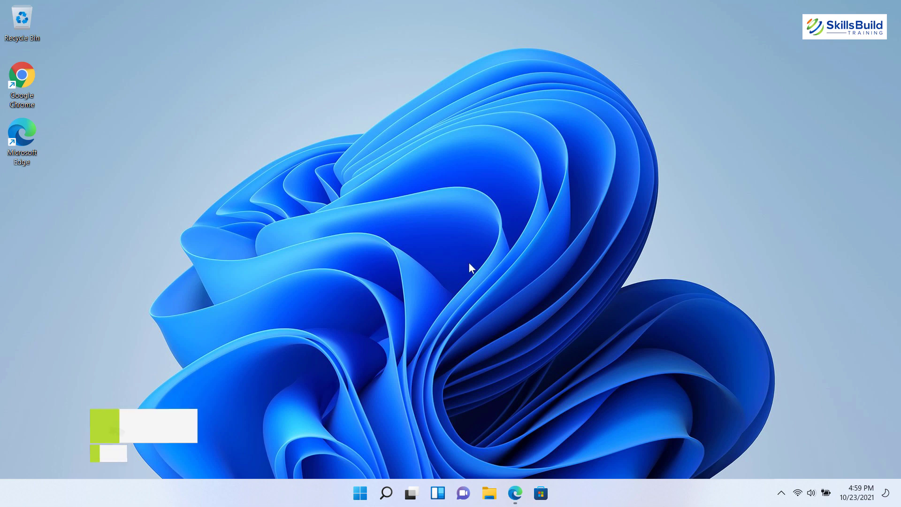
# Step: In Quick Settings, view the Wi-Fi networks and leave Focus assist switched off
pyautogui.click(811, 492)
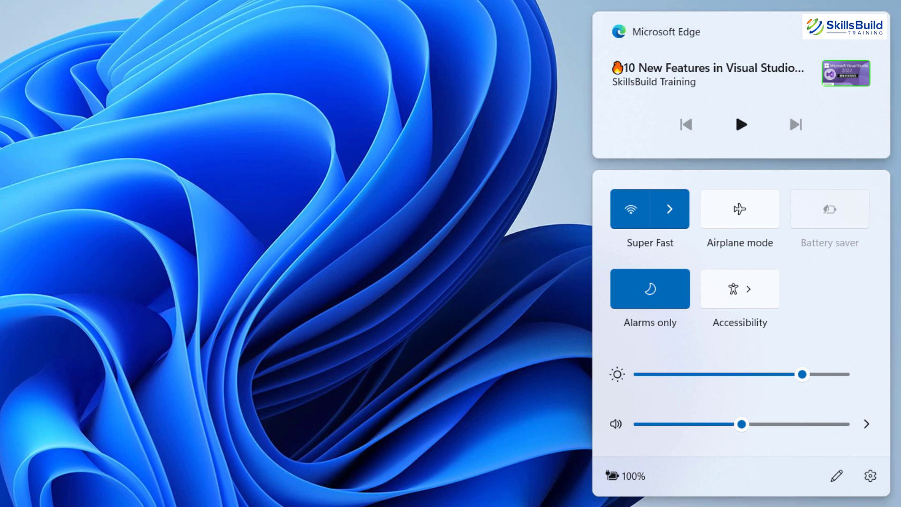
pyautogui.click(671, 210)
pyautogui.click(611, 184)
pyautogui.click(645, 289)
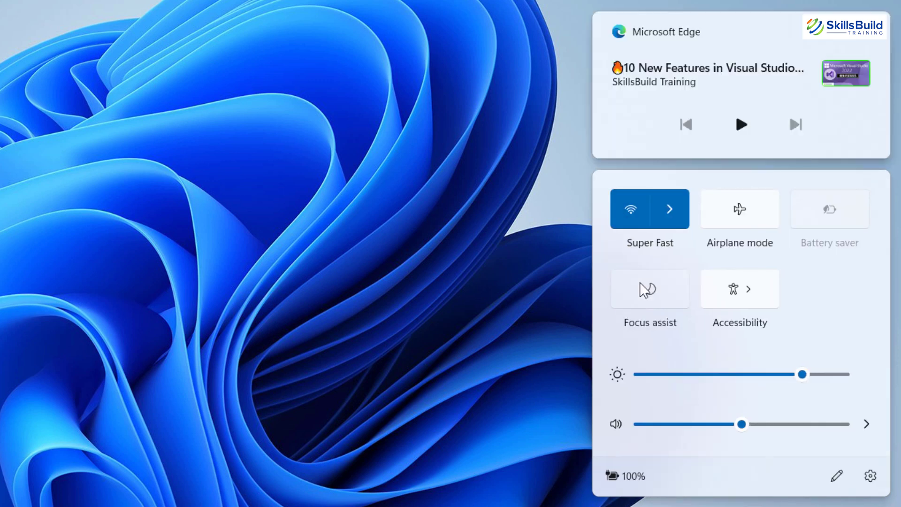
pyautogui.click(645, 289)
pyautogui.click(646, 290)
# Step: Add a Night light tile to Quick Settings
pyautogui.click(836, 477)
pyautogui.click(779, 482)
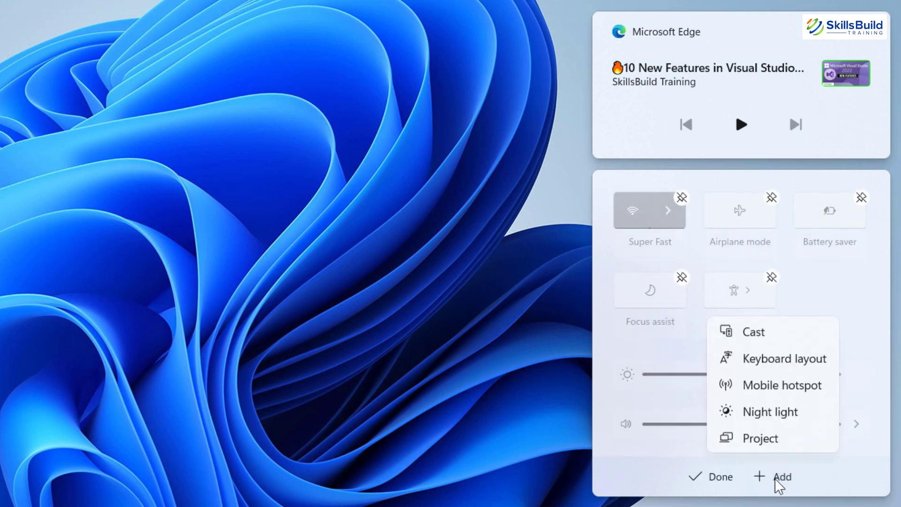
pyautogui.click(765, 413)
pyautogui.click(717, 480)
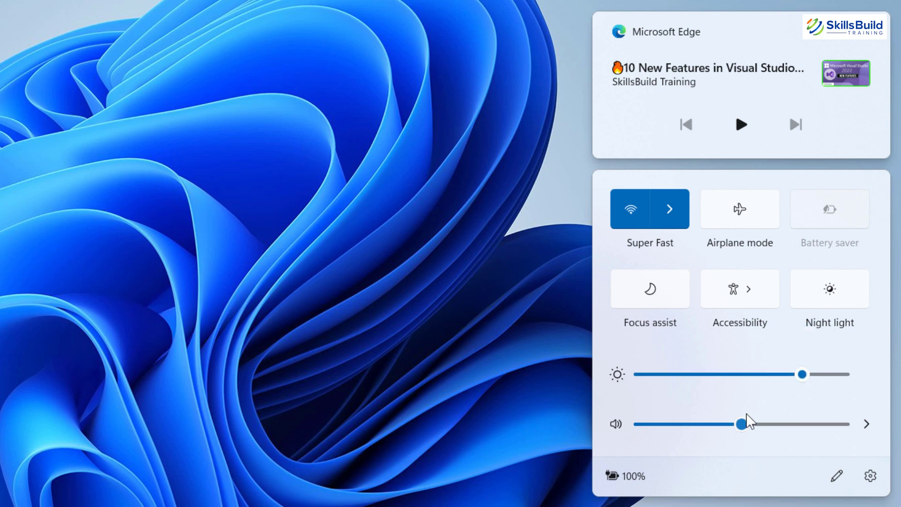
# Step: Check the audio output devices, then play, pause and resume the YouTube video from Quick Settings
pyautogui.click(867, 424)
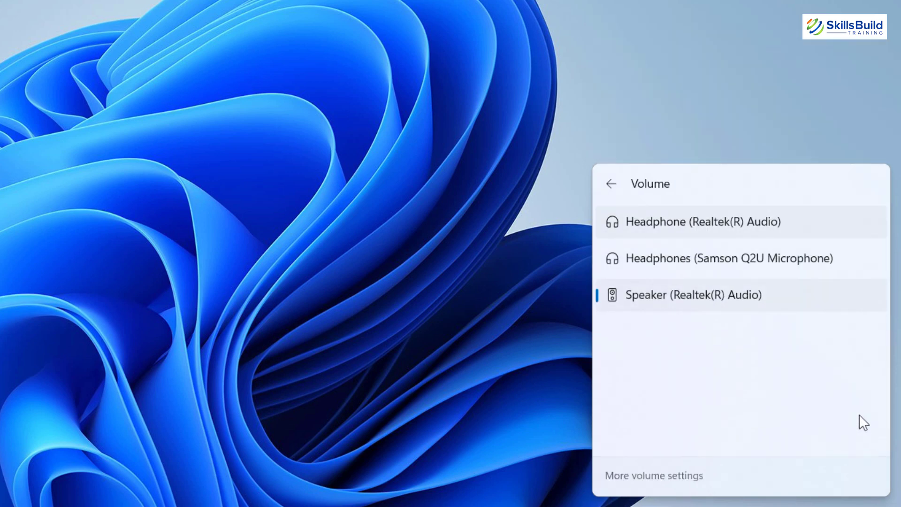
pyautogui.click(613, 191)
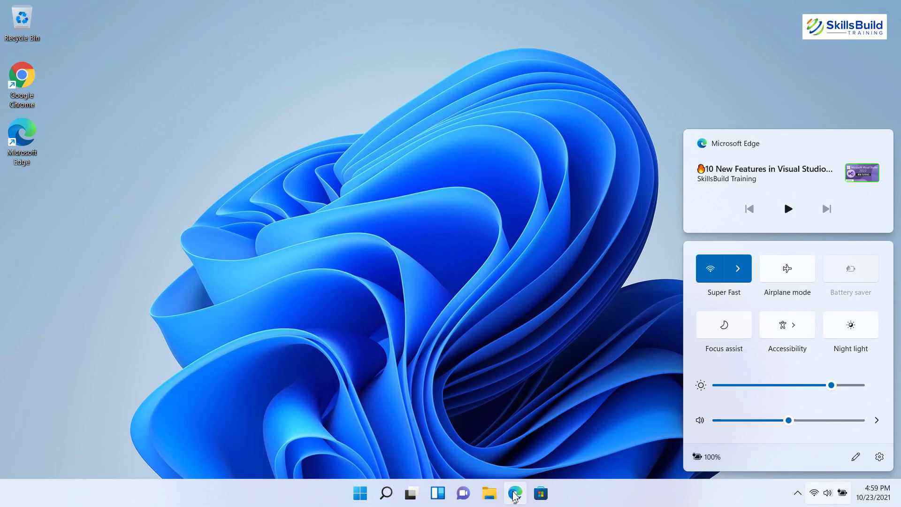
pyautogui.click(515, 493)
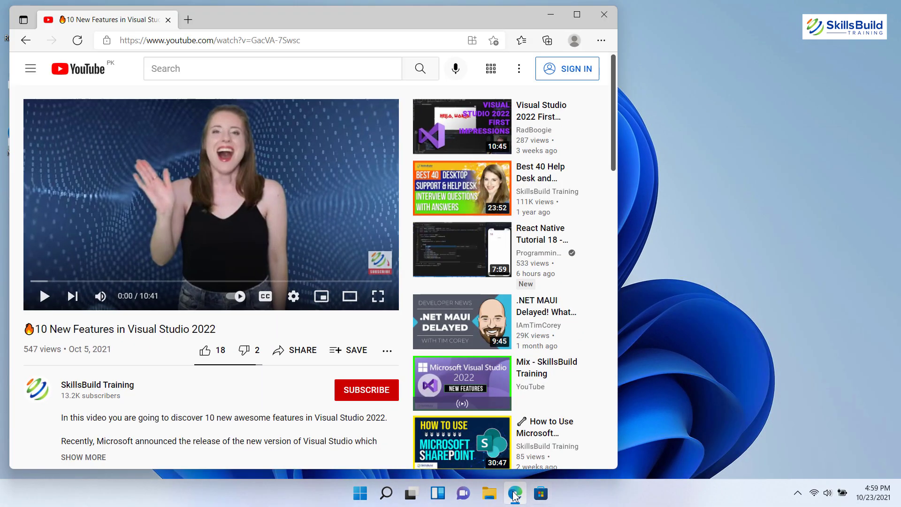
pyautogui.click(827, 494)
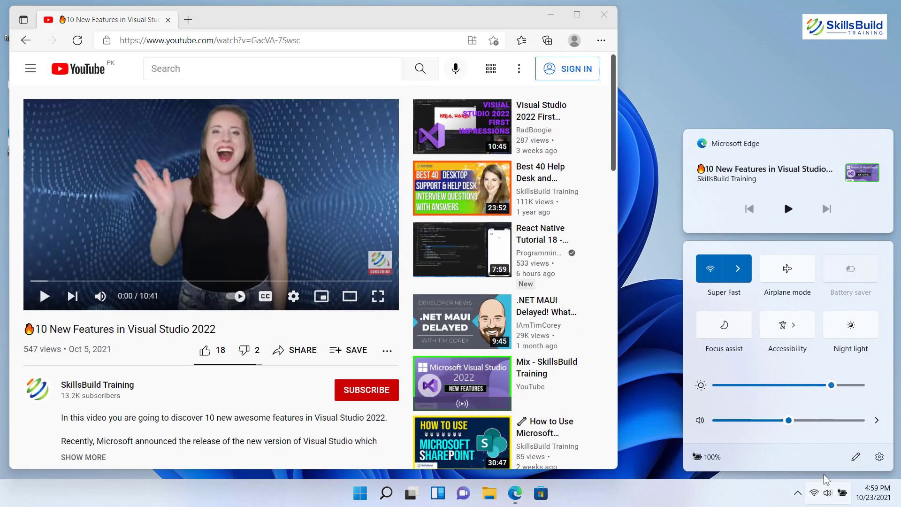
pyautogui.click(790, 210)
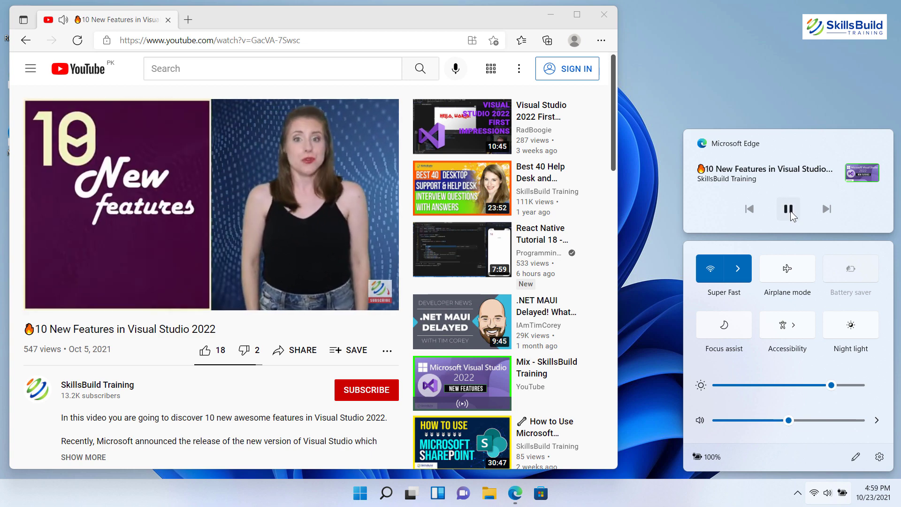
pyautogui.click(788, 209)
pyautogui.click(788, 209)
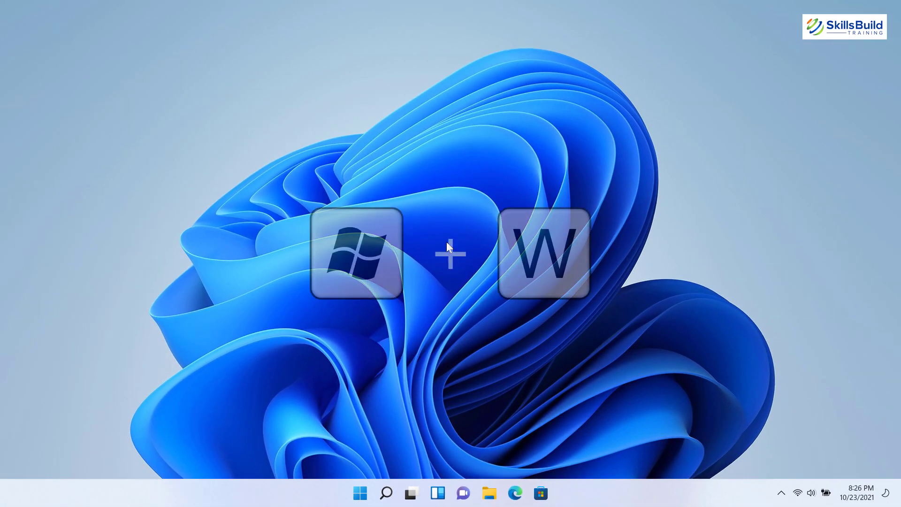
# Step: Open the Widgets board with Windows+W and scroll through its cards
pyautogui.press('super+w')
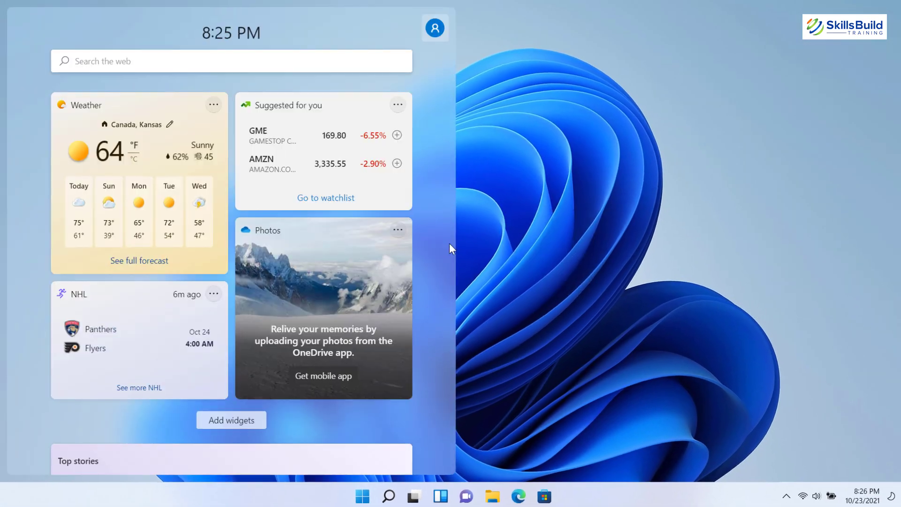
pyautogui.scroll(-2, 386, 242)
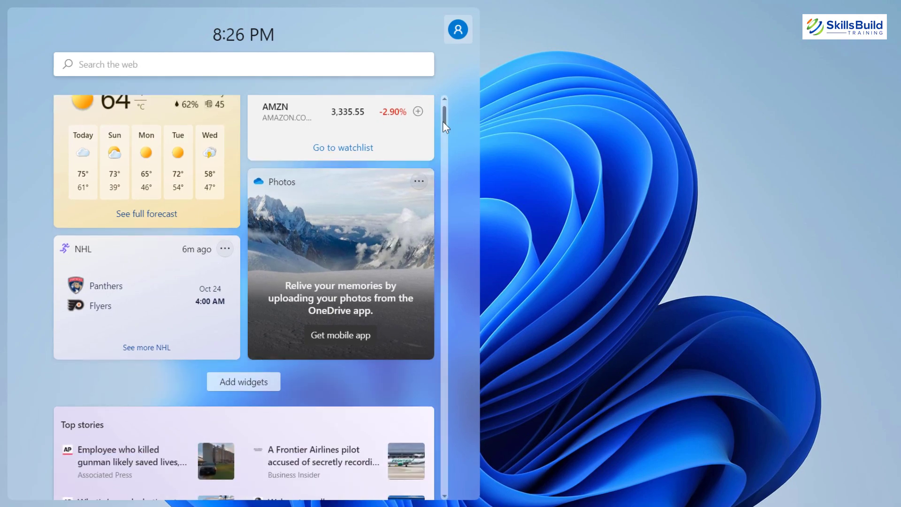
pyautogui.moveTo(443, 121); pyautogui.dragTo(453, 211)
# Step: Type 'win' into the widgets web search box, then select and delete it
pyautogui.click(337, 66)
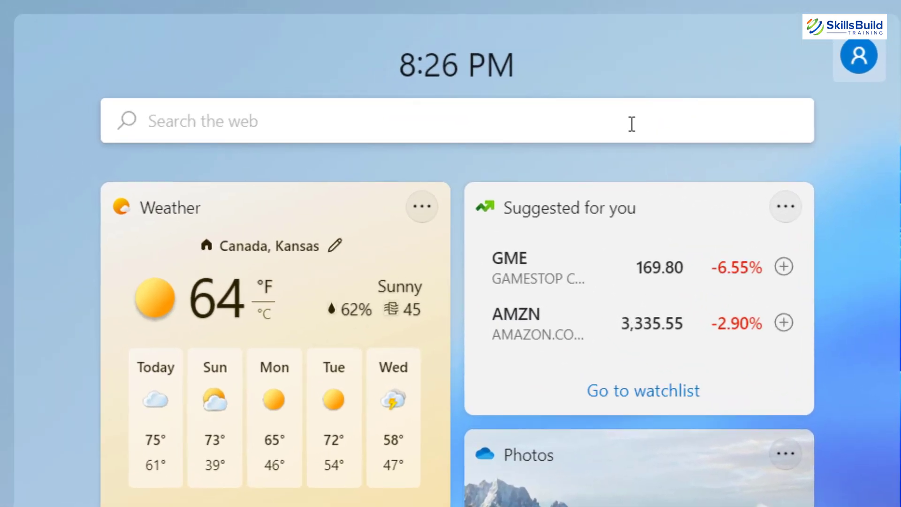
pyautogui.write('windows 11')
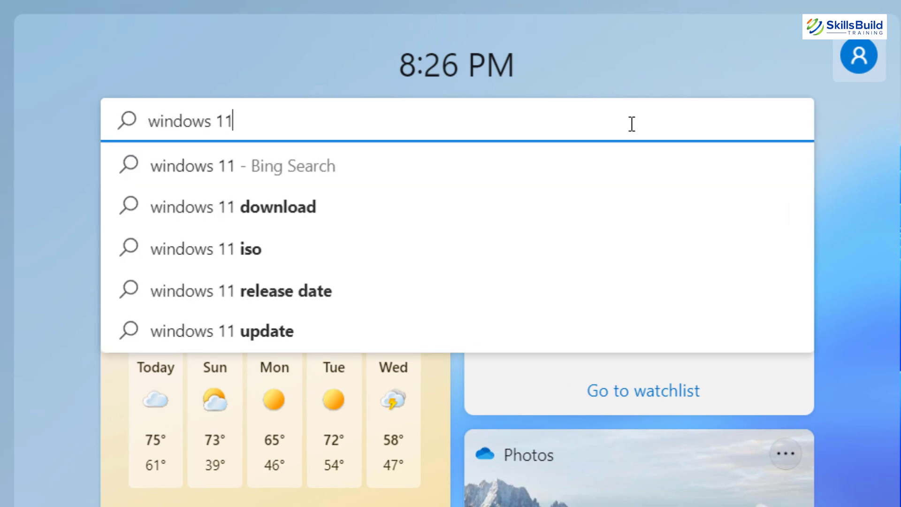
pyautogui.hotkey('ctrl', 'a')
pyautogui.press('BackSpace')
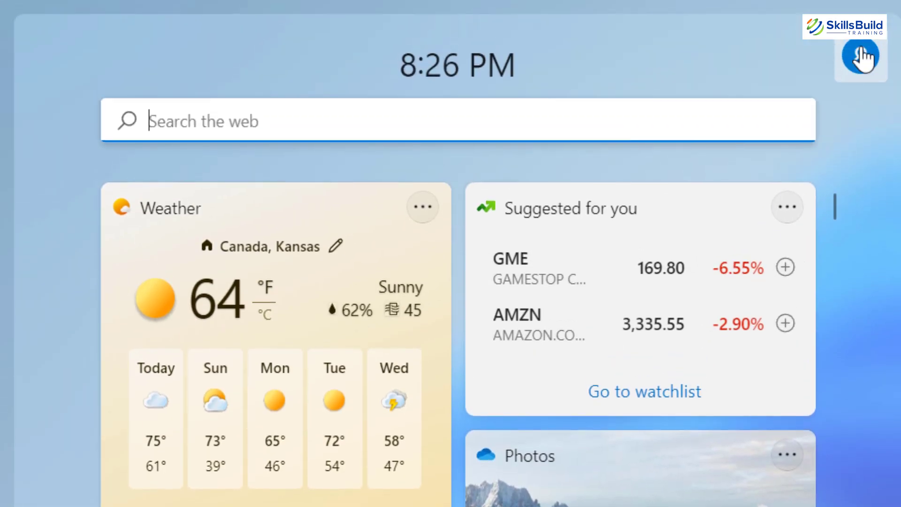
pyautogui.click(861, 56)
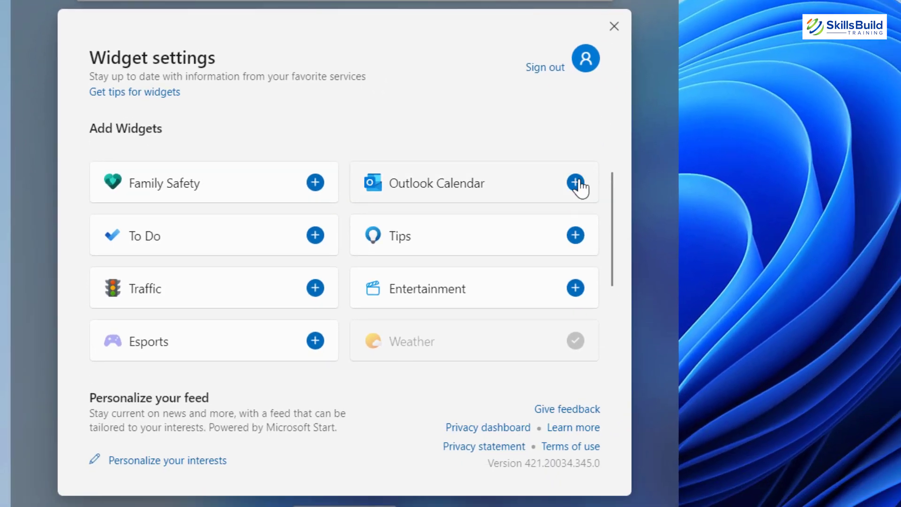
pyautogui.click(576, 183)
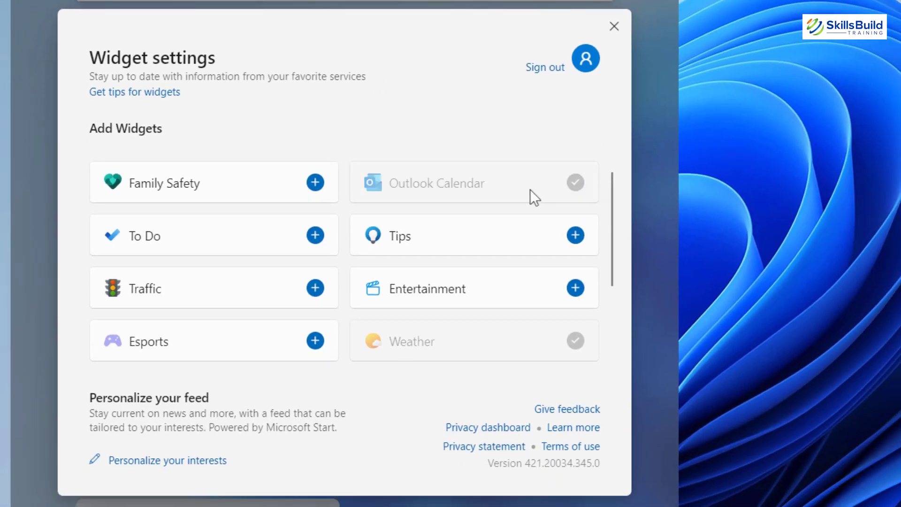
pyautogui.click(316, 235)
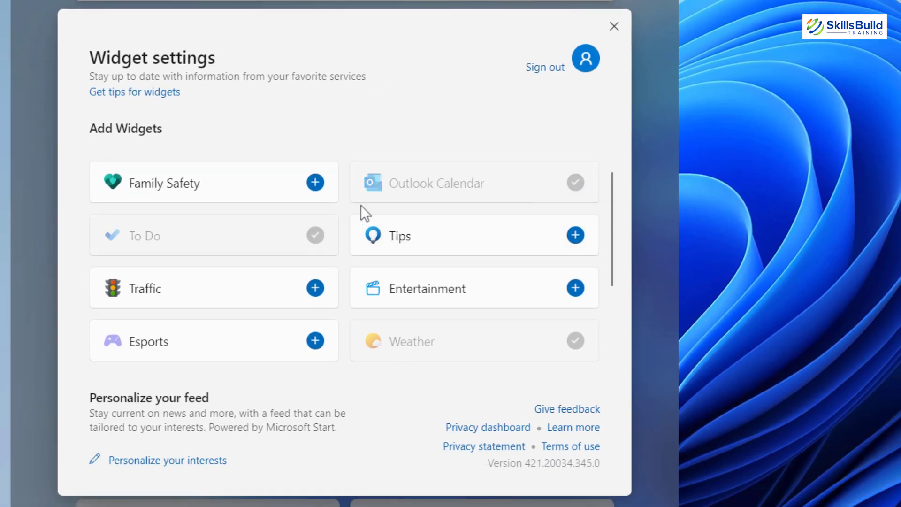
pyautogui.click(614, 27)
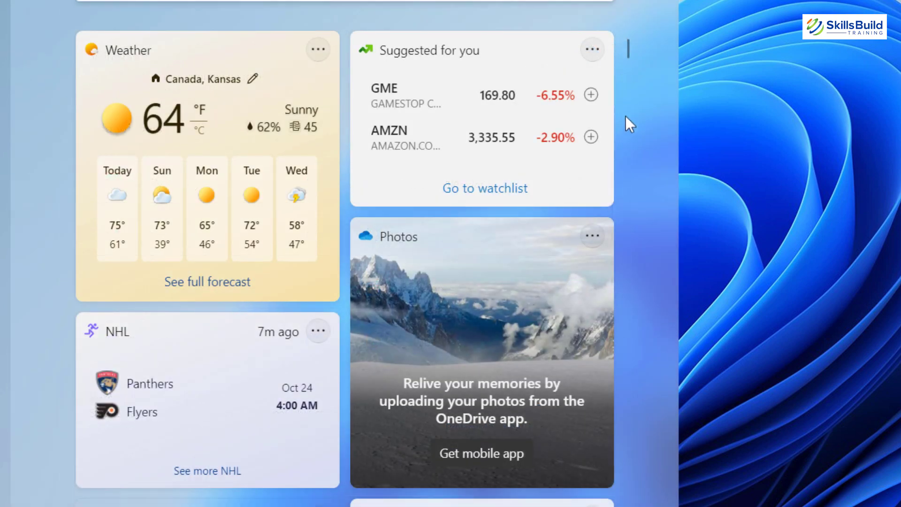
pyautogui.scroll(-3, 627, 124)
pyautogui.scroll(-5, 626, 122)
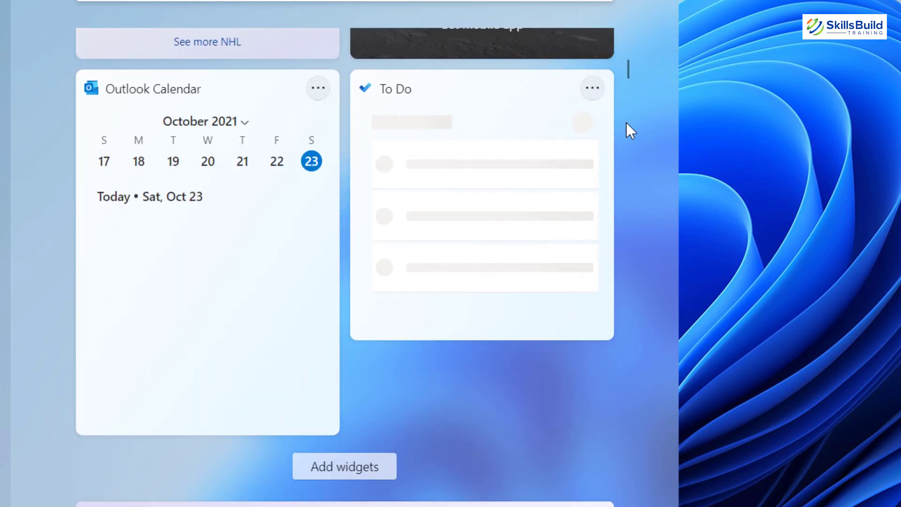
pyautogui.click(318, 89)
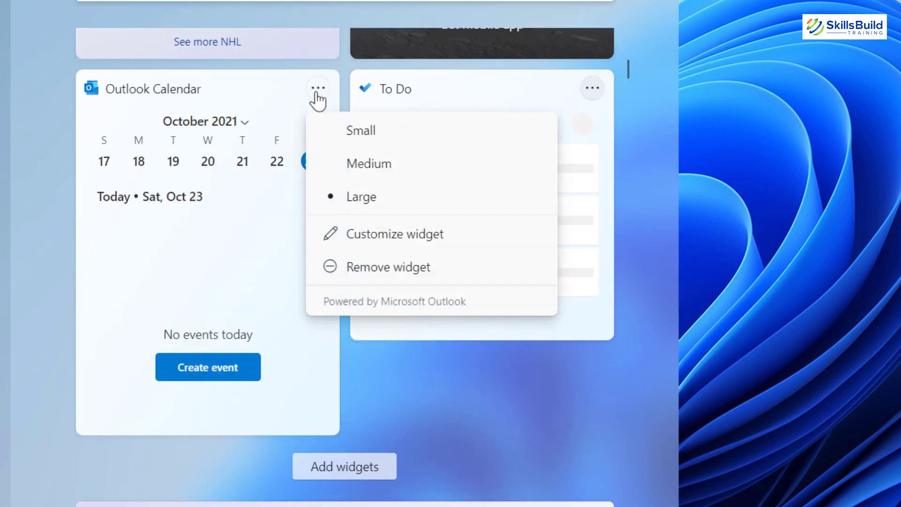
pyautogui.click(358, 134)
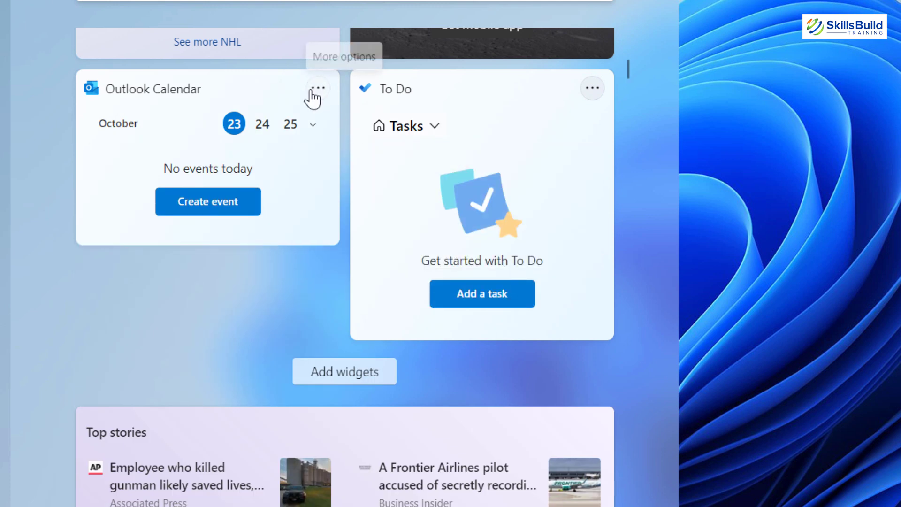
pyautogui.click(357, 157)
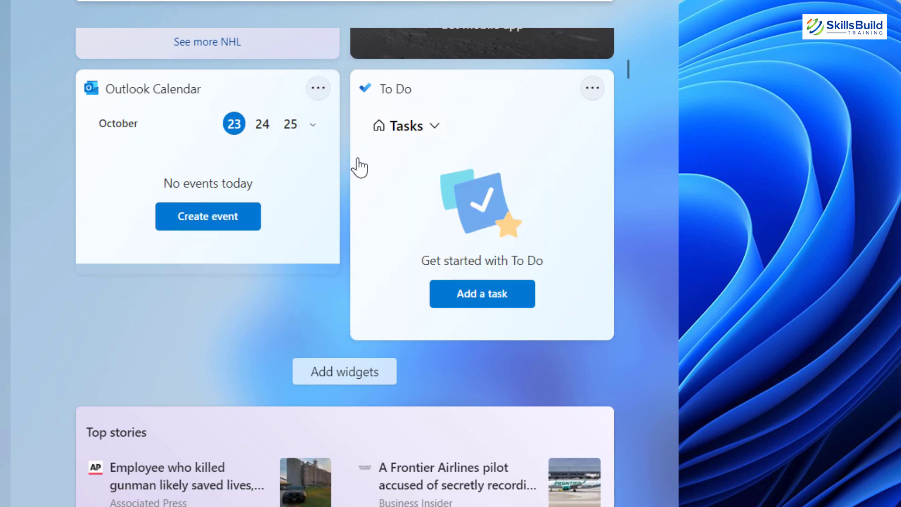
pyautogui.click(317, 89)
pyautogui.click(358, 197)
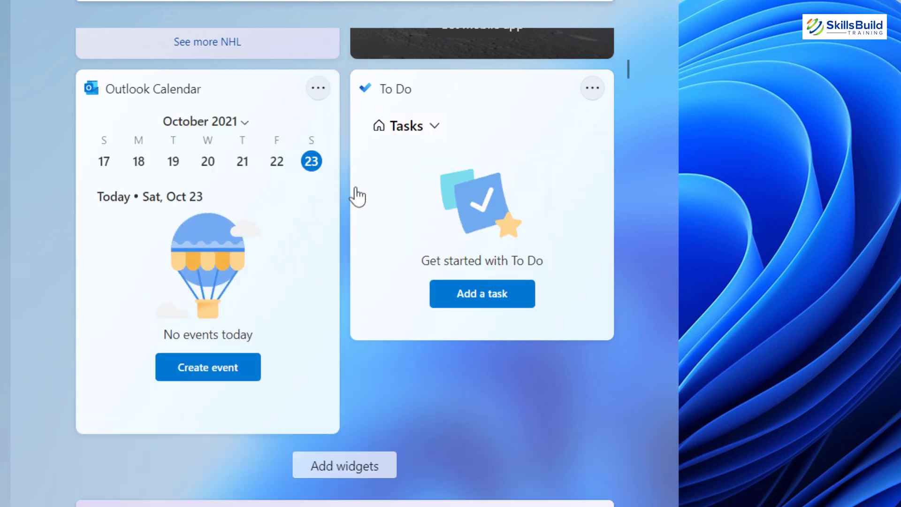
pyautogui.click(319, 89)
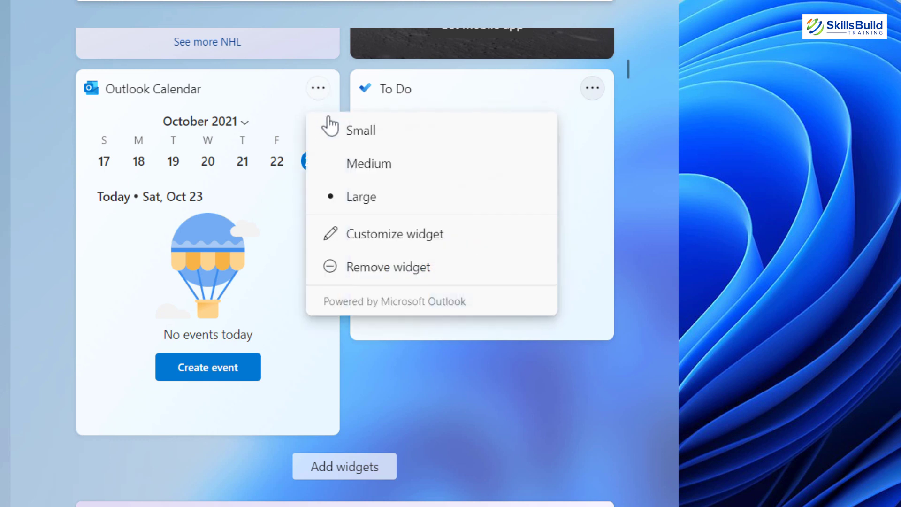
pyautogui.click(366, 267)
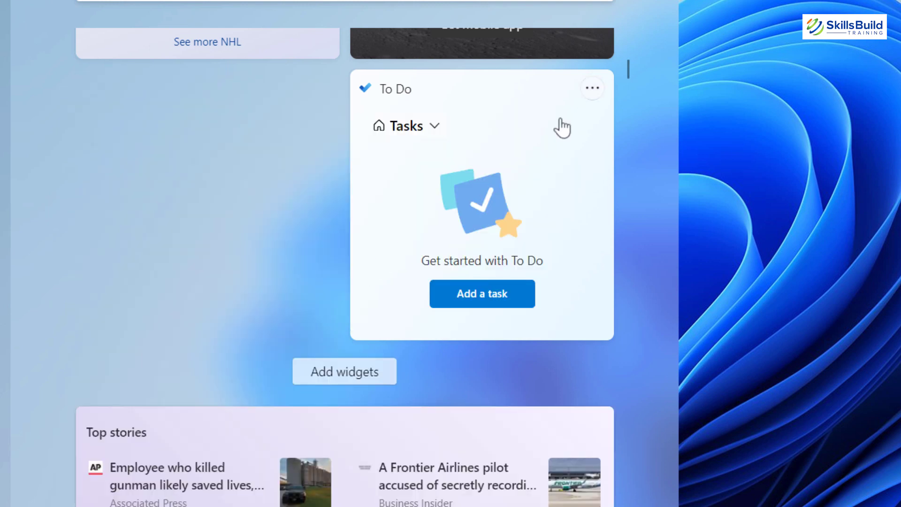
pyautogui.click(593, 89)
pyautogui.click(498, 233)
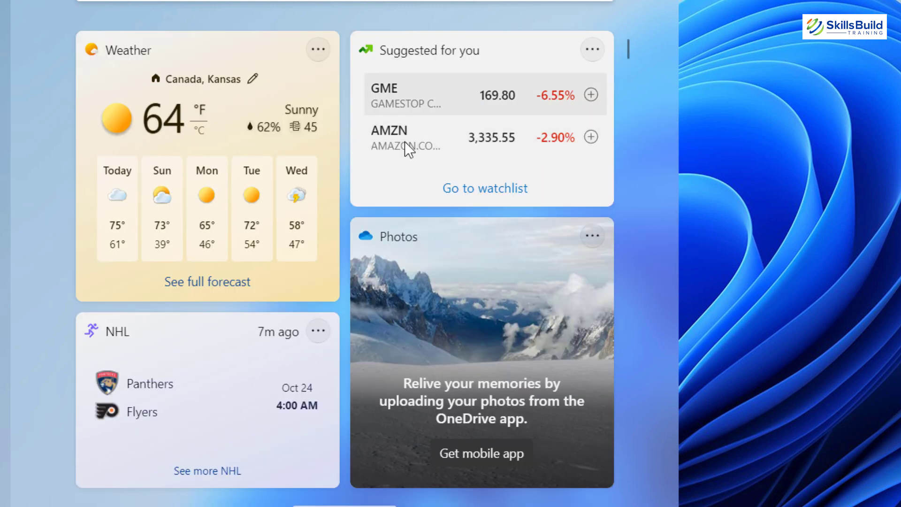
# Step: Set the Weather widget location to London, England, United Kingdom and save
pyautogui.click(318, 50)
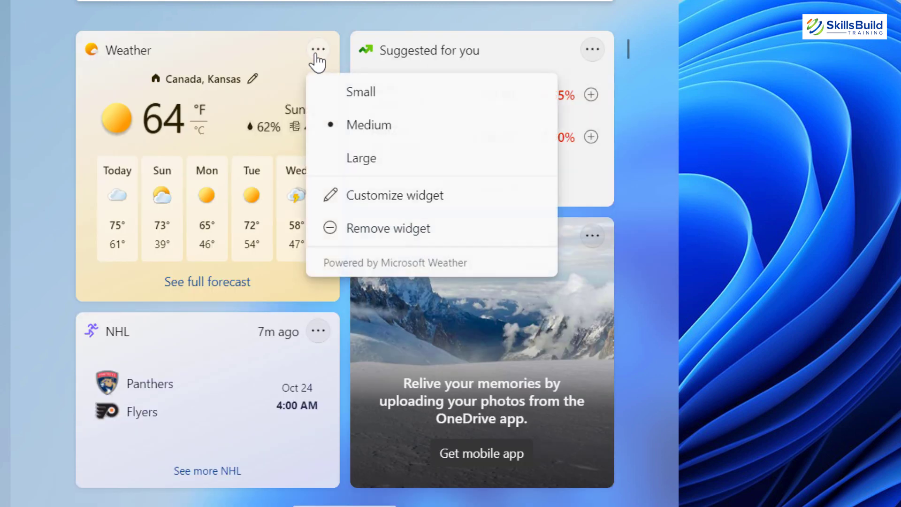
pyautogui.click(372, 196)
pyautogui.write('London')
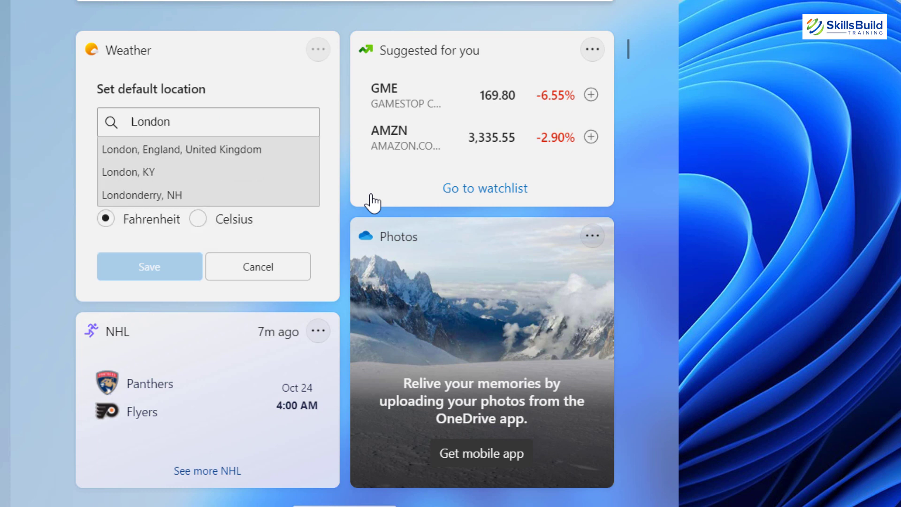
pyautogui.click(249, 155)
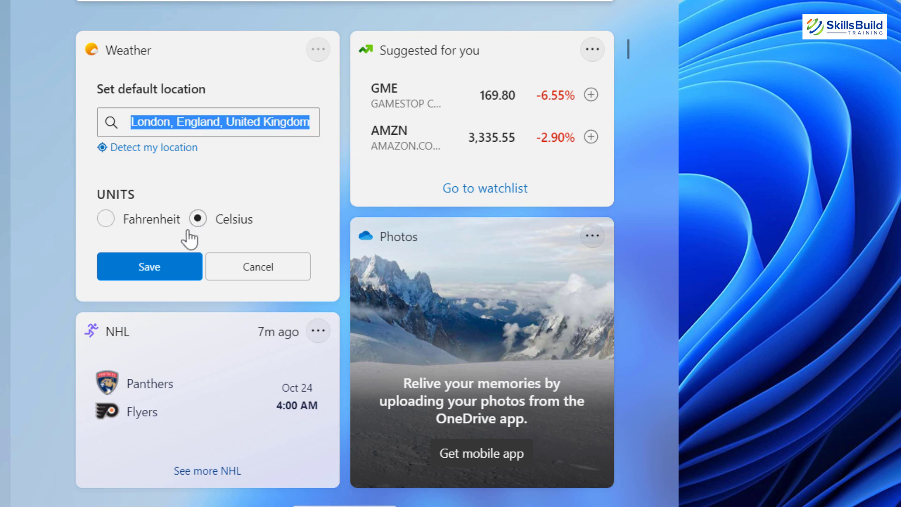
pyautogui.click(148, 268)
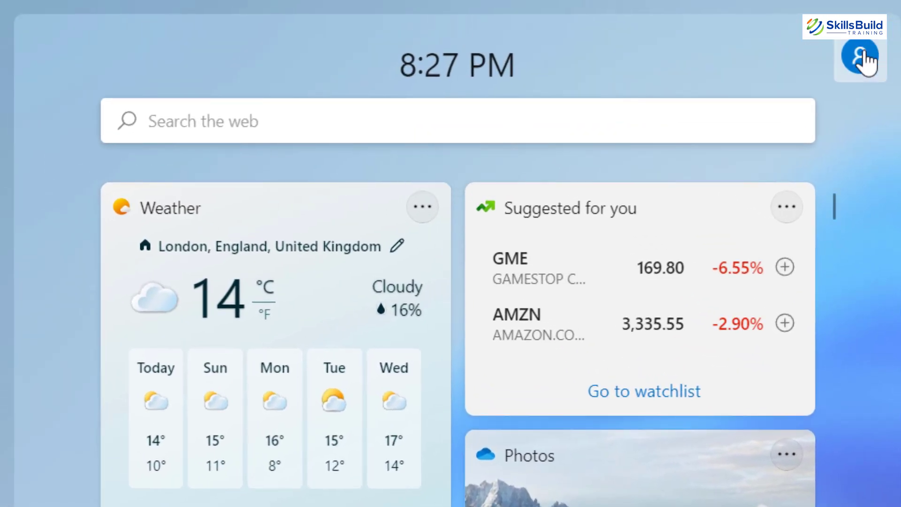
# Step: Follow the World and Technology interests in widget settings
pyautogui.click(830, 44)
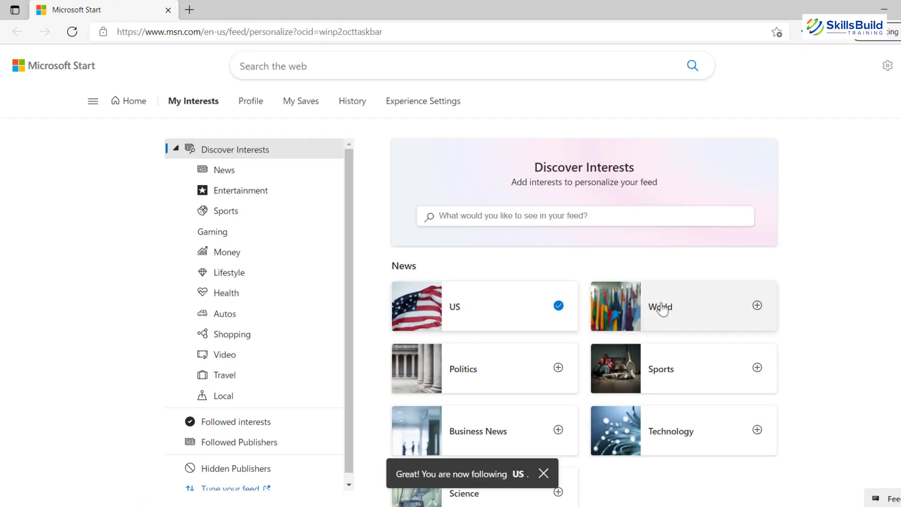
pyautogui.click(757, 306)
pyautogui.click(758, 430)
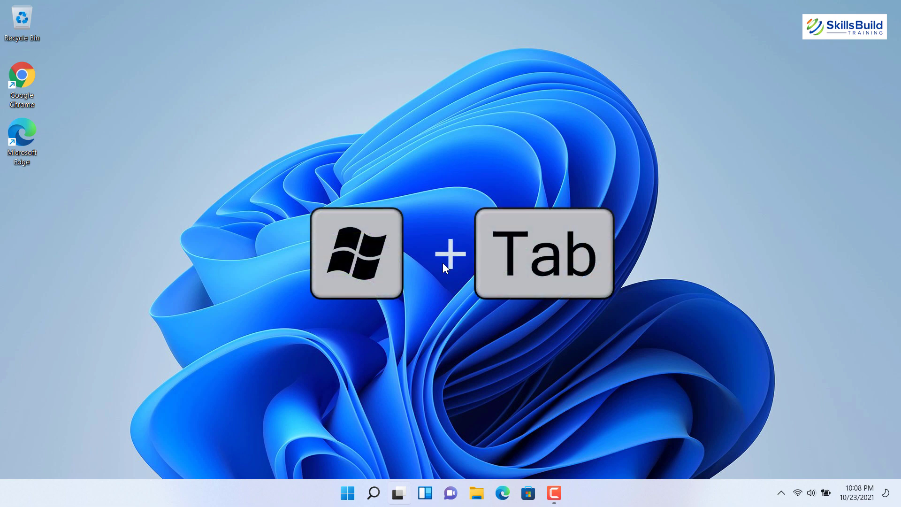
# Step: Create a second virtual desktop and name the desktops Recording and Office
pyautogui.press('super+Tab')
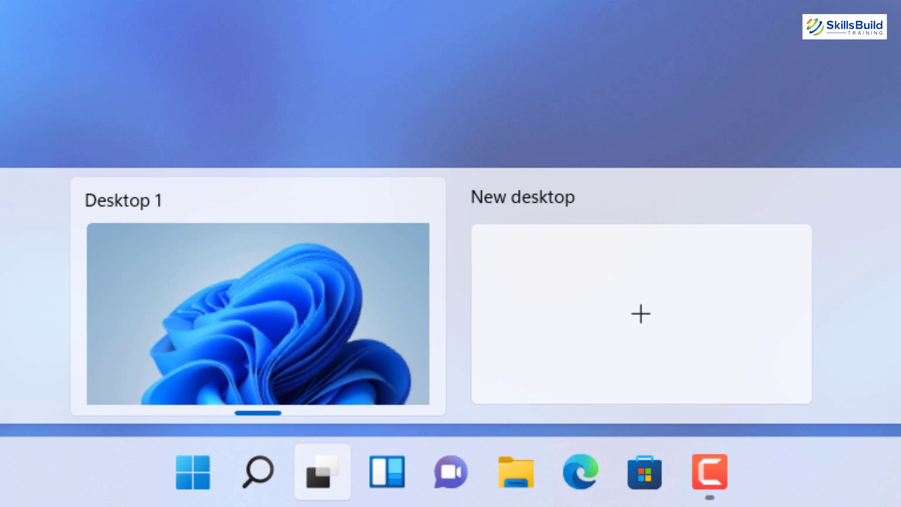
pyautogui.click(643, 309)
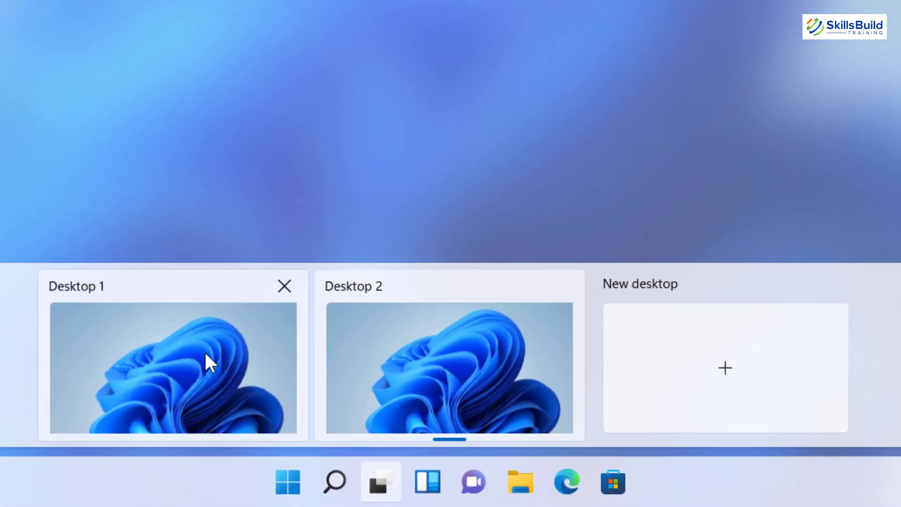
pyautogui.rightClick(169, 325)
pyautogui.click(257, 226)
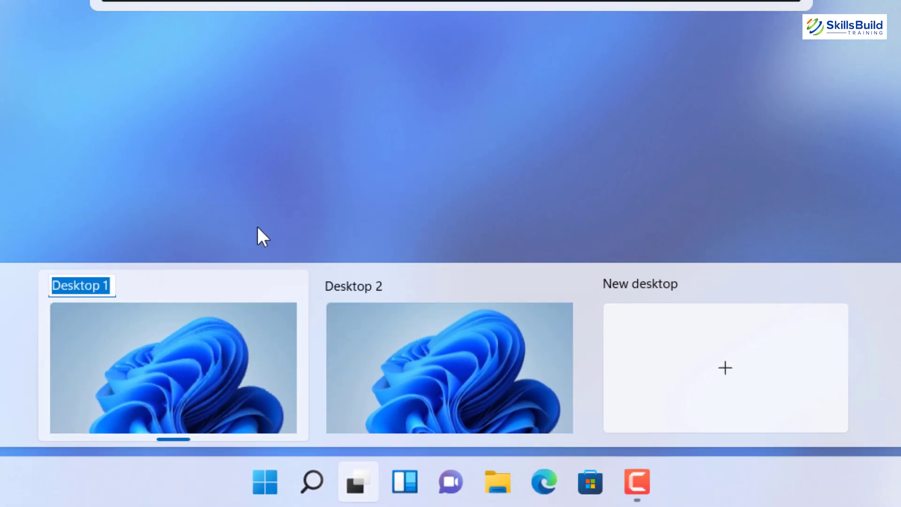
pyautogui.write('Rec')
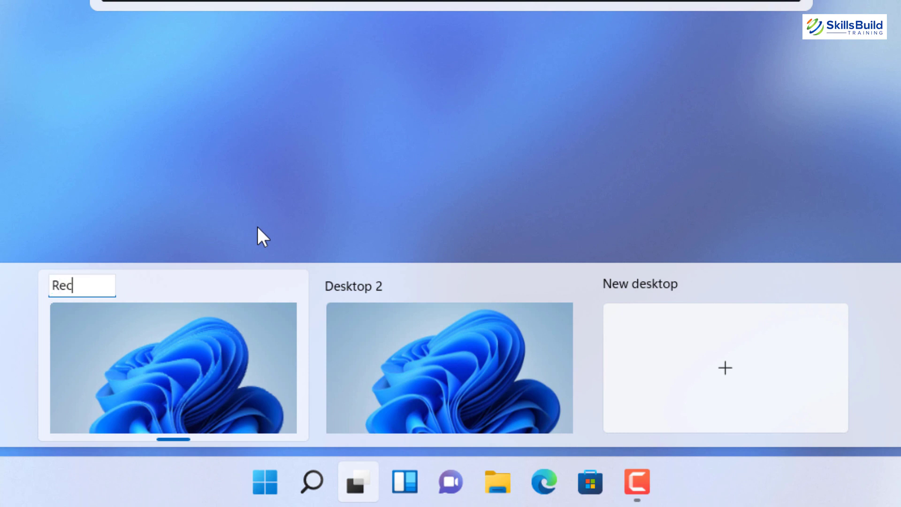
pyautogui.write('ording')
pyautogui.press('Return')
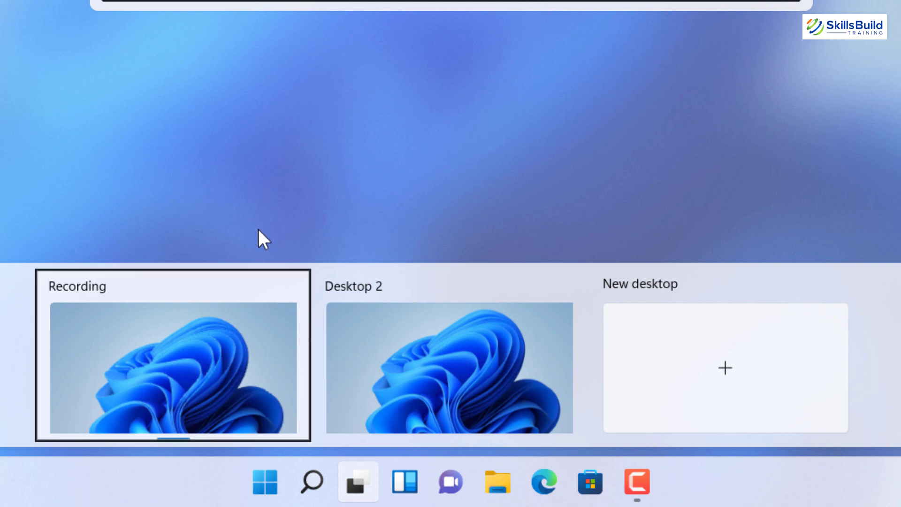
pyautogui.rightClick(405, 327)
pyautogui.click(452, 203)
pyautogui.write('Office')
pyautogui.press('Return')
# Step: Give the Office desktop the purple wallpaper
pyautogui.rightClick(428, 334)
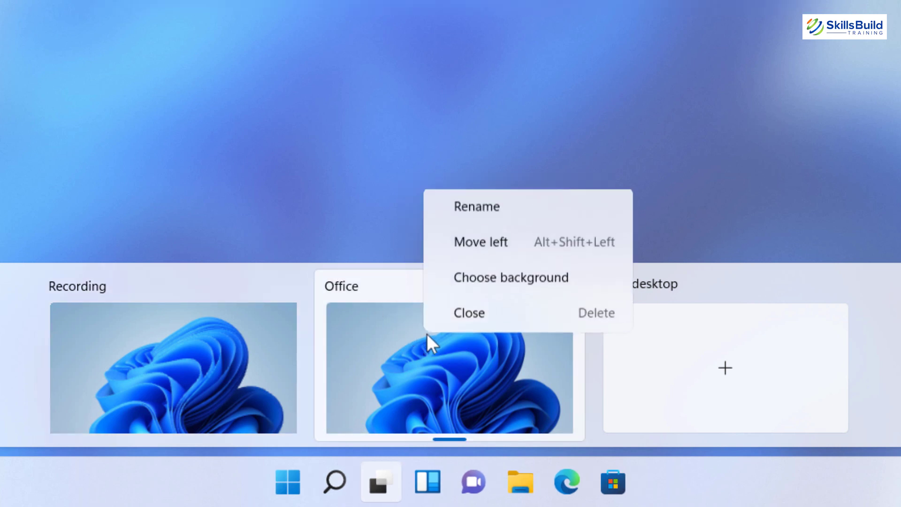
pyautogui.click(480, 281)
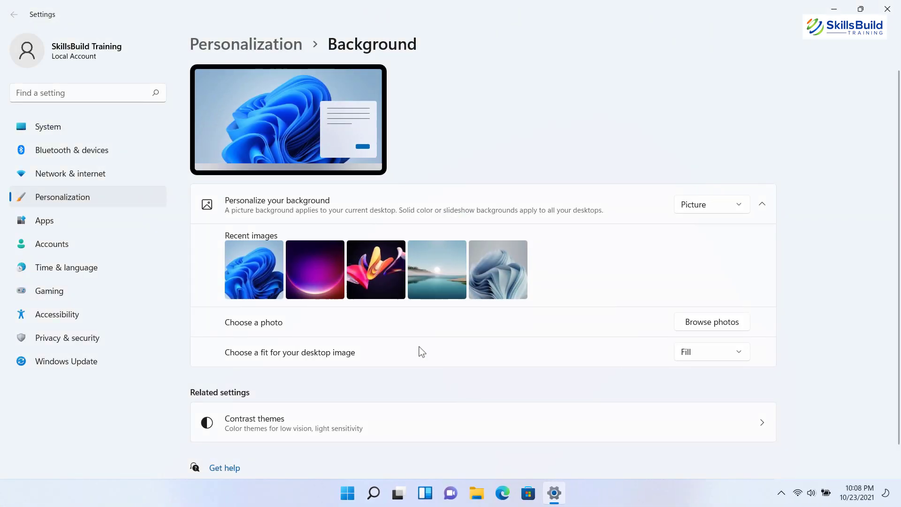
pyautogui.click(316, 270)
pyautogui.hotkey('alt', 'F4')
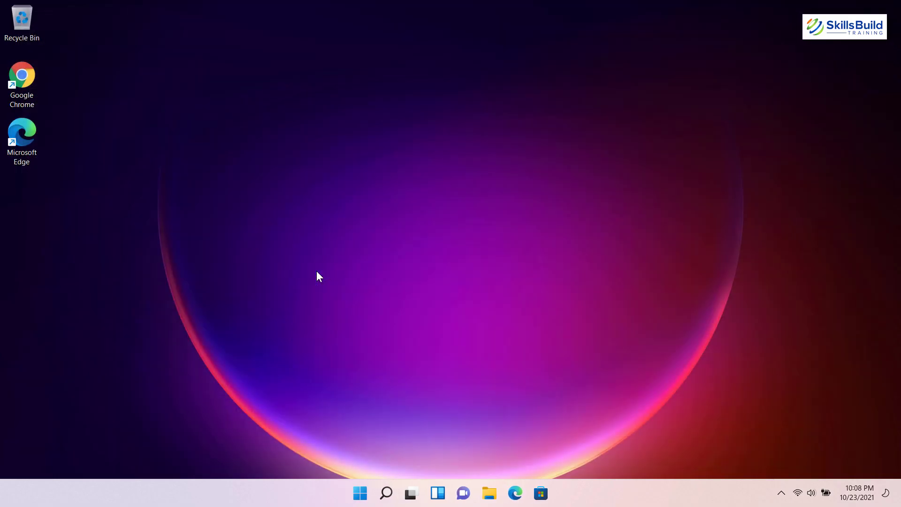
# Step: Reorder the Office desktop among the virtual desktops
pyautogui.click(398, 493)
pyautogui.hotkey('alt', 'shift', 'Left')
pyautogui.rightClick(167, 361)
pyautogui.click(261, 268)
pyautogui.moveTo(446, 366); pyautogui.dragTo(544, 366)
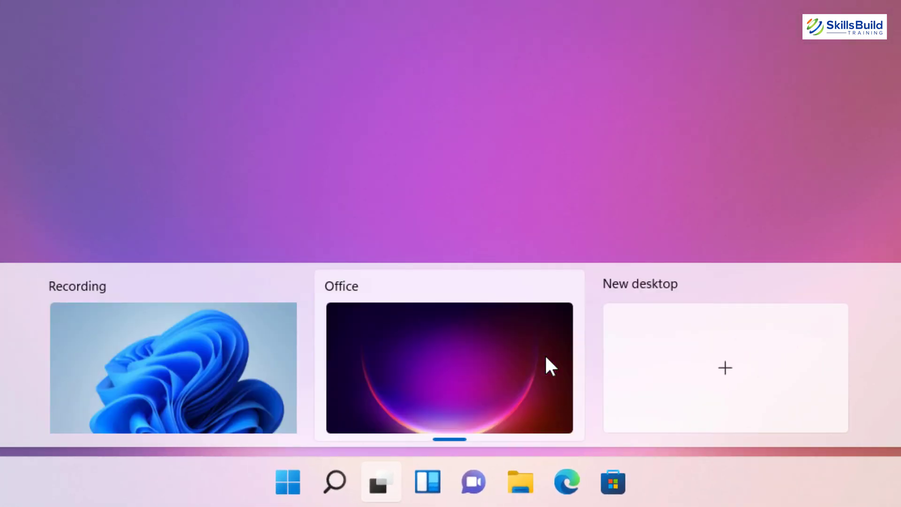
# Step: Launch Chrome on the Office desktop, then close Office and return to Recording
pyautogui.click(442, 370)
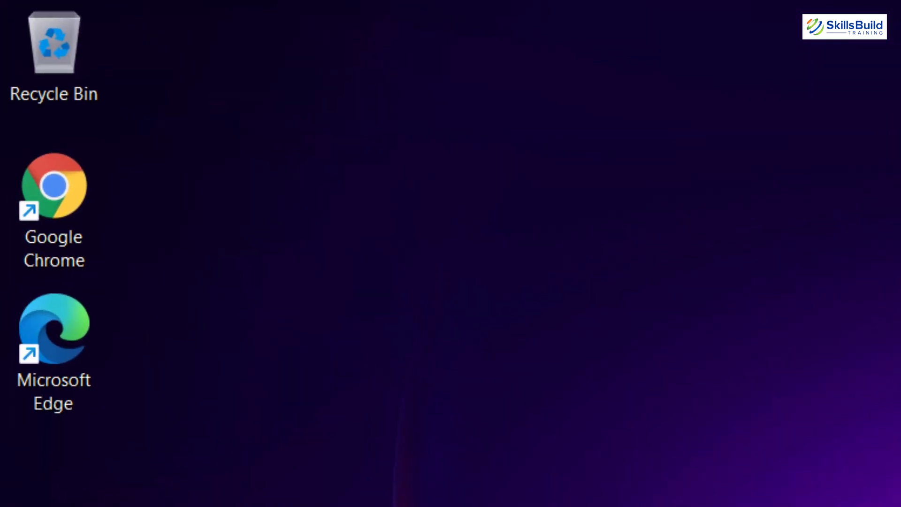
pyautogui.doubleClick(53, 201)
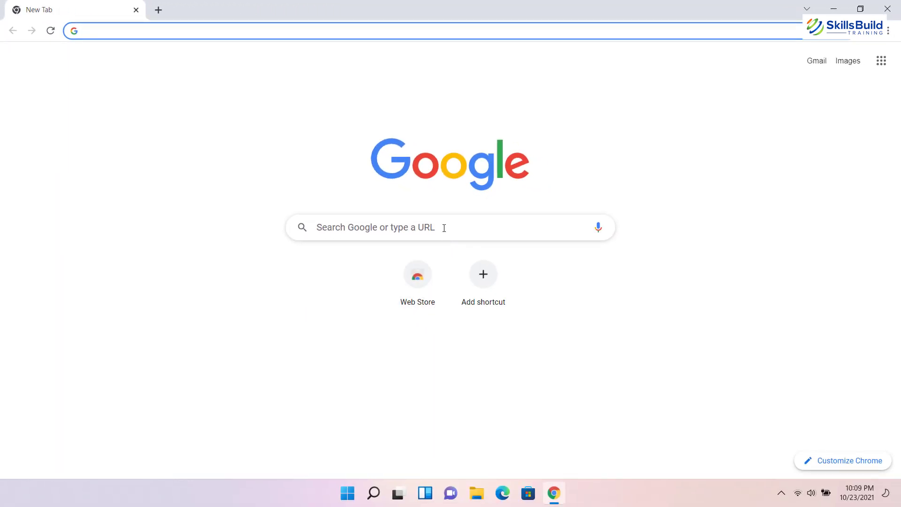
pyautogui.hotkey('alt', 'F4')
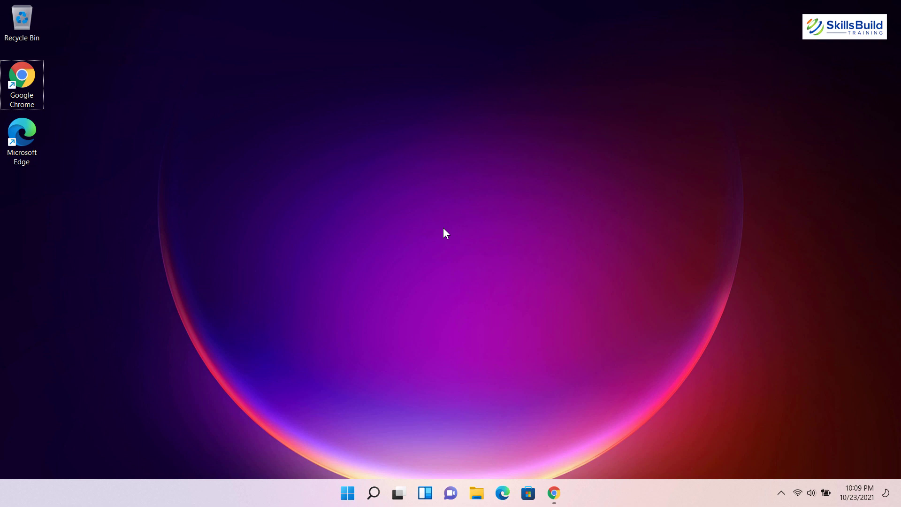
pyautogui.press('super+Tab')
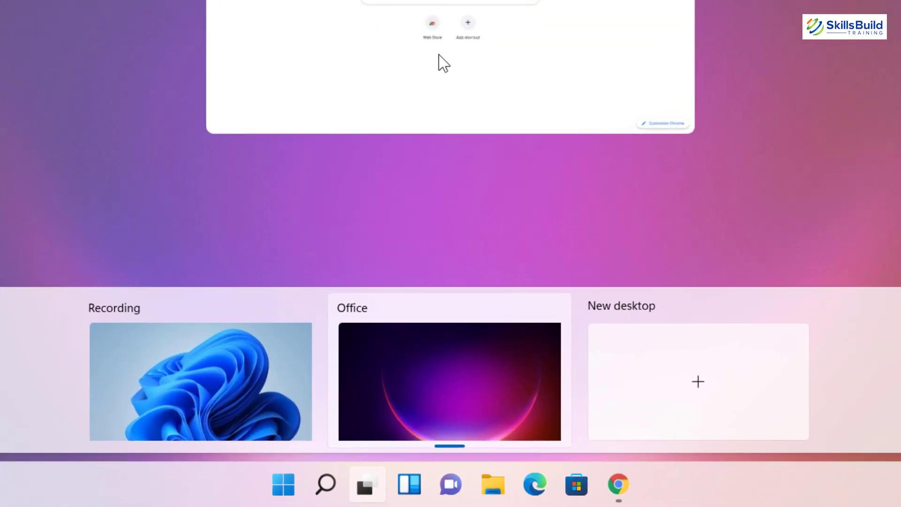
pyautogui.click(558, 285)
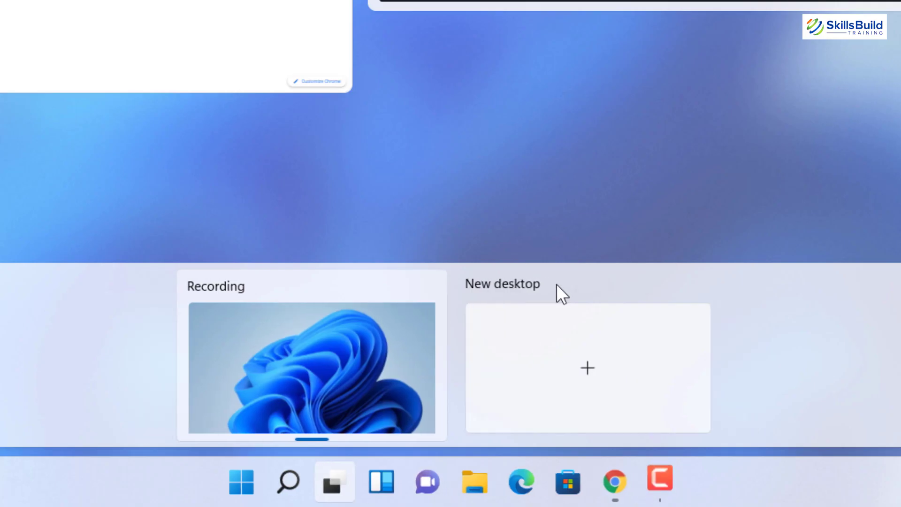
pyautogui.click(309, 363)
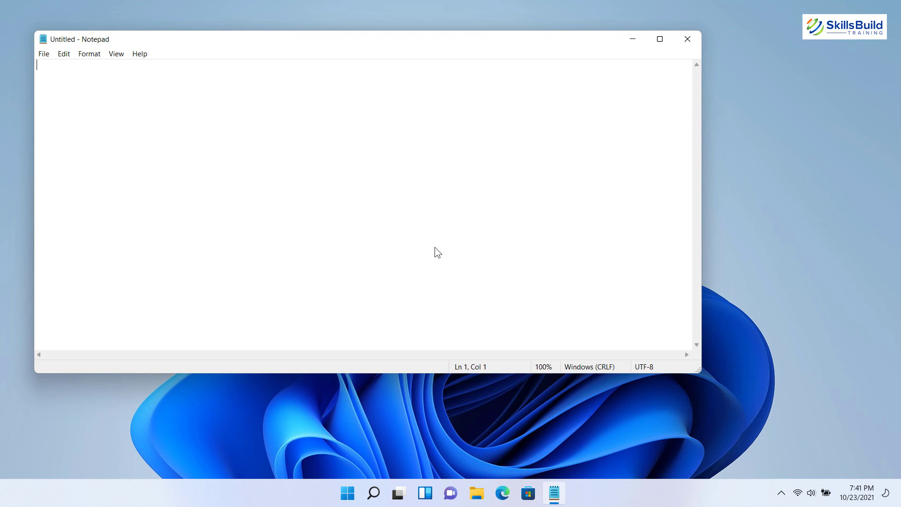
# Step: Turn on Auto punctuation in voice typing settings and start dictating with the mic
pyautogui.press('super+h')
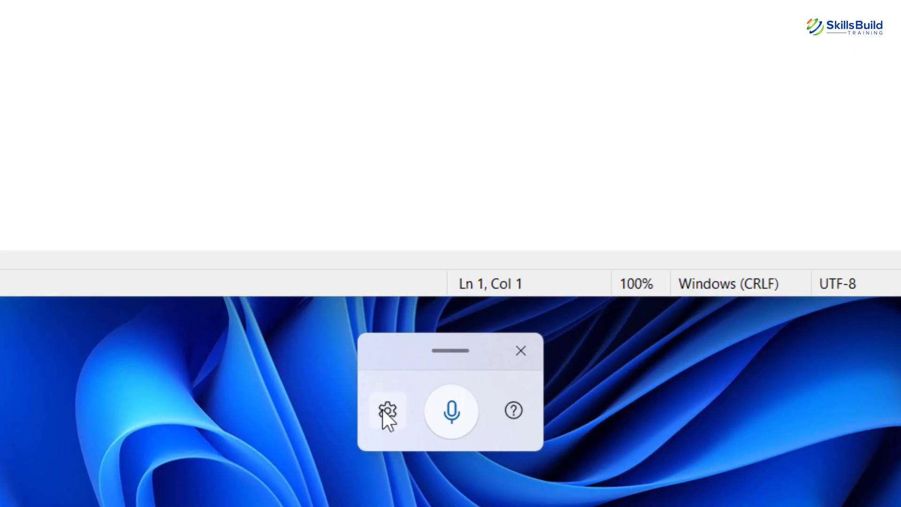
pyautogui.click(419, 430)
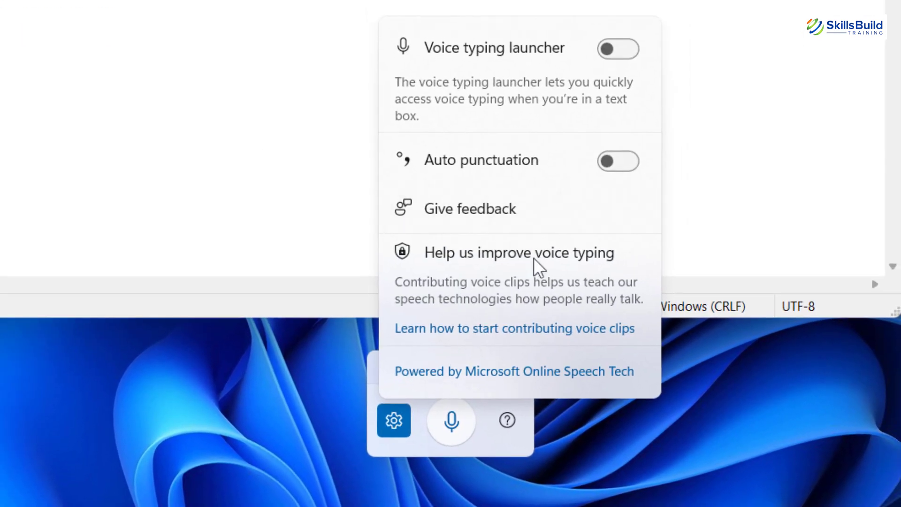
pyautogui.click(636, 128)
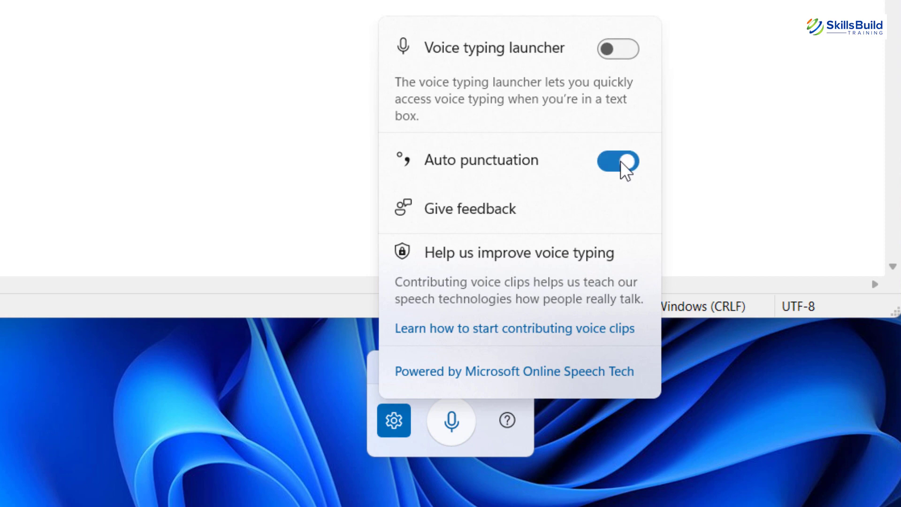
pyautogui.click(394, 421)
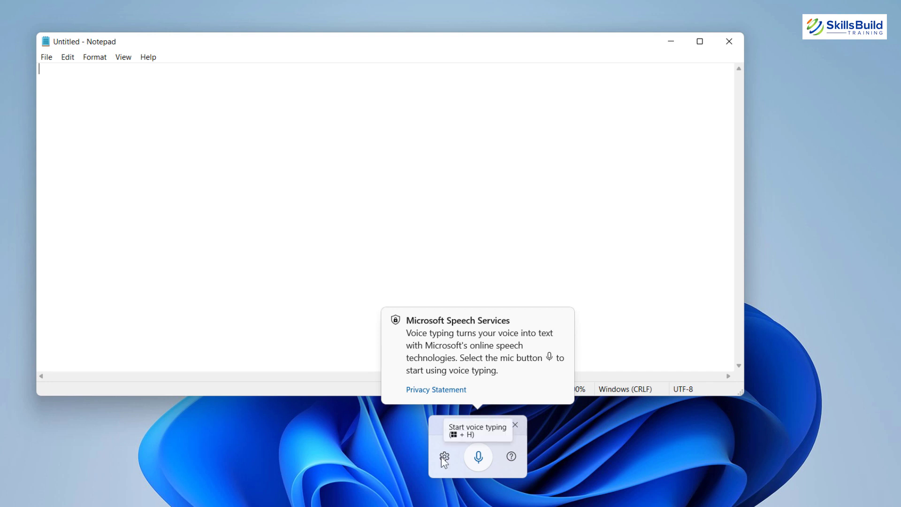
pyautogui.click(478, 458)
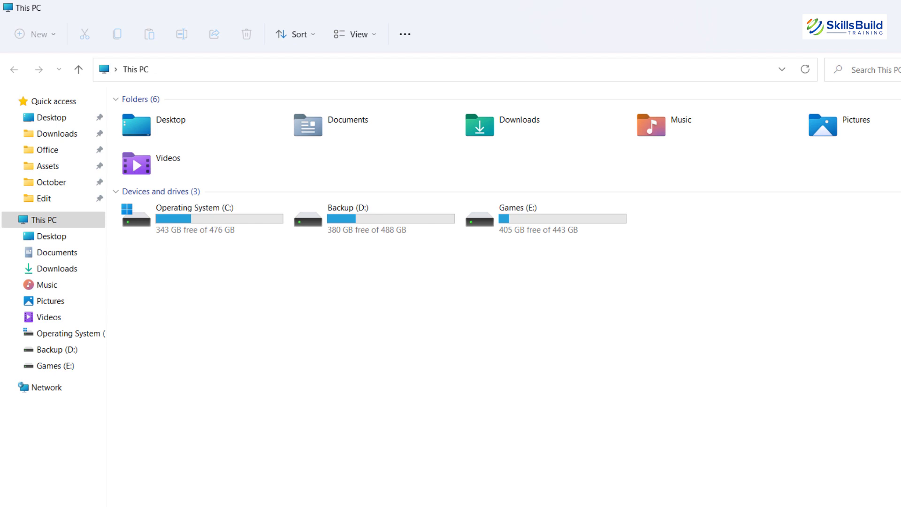
# Step: Open the Games (E:) drive, select Document, and look through the New, Sort and View menus
pyautogui.doubleClick(517, 230)
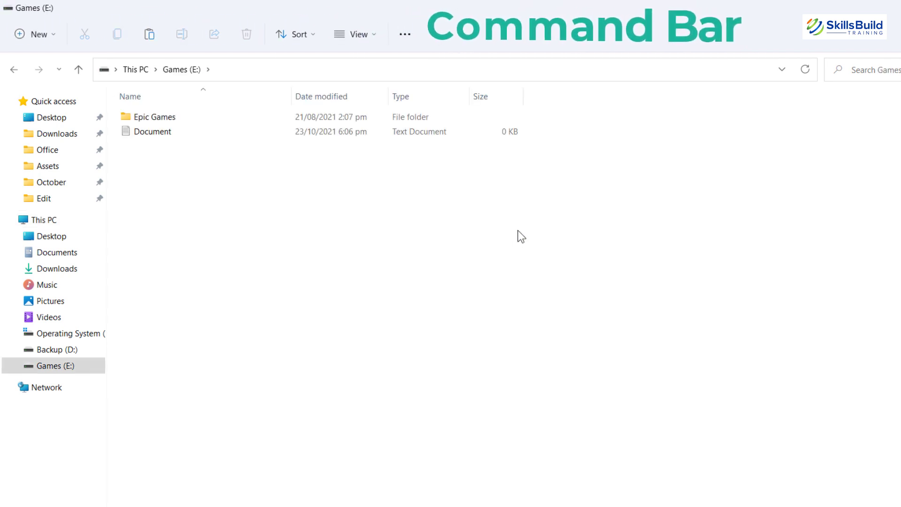
pyautogui.click(147, 134)
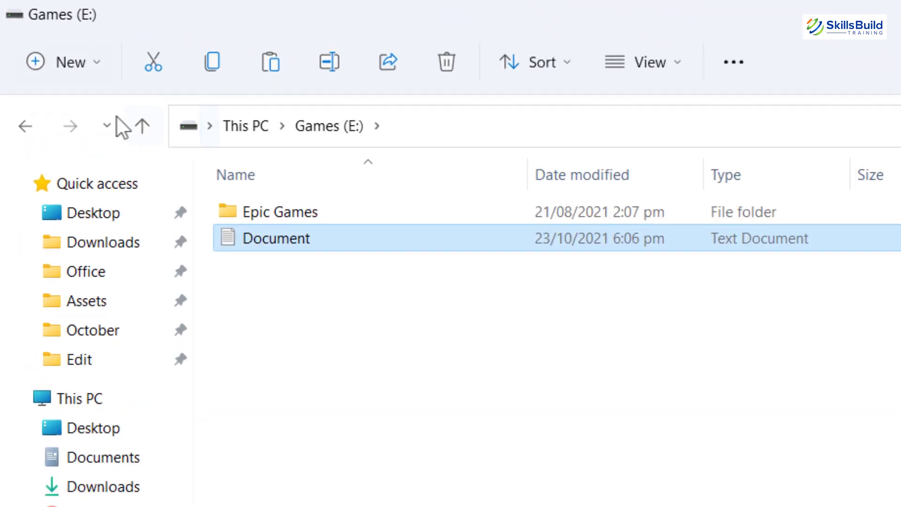
pyautogui.click(59, 66)
pyautogui.click(94, 66)
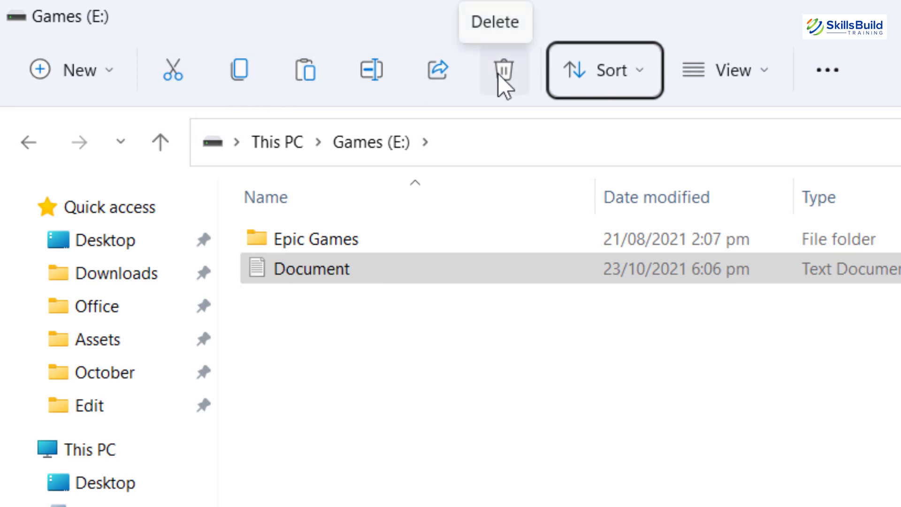
pyautogui.click(580, 81)
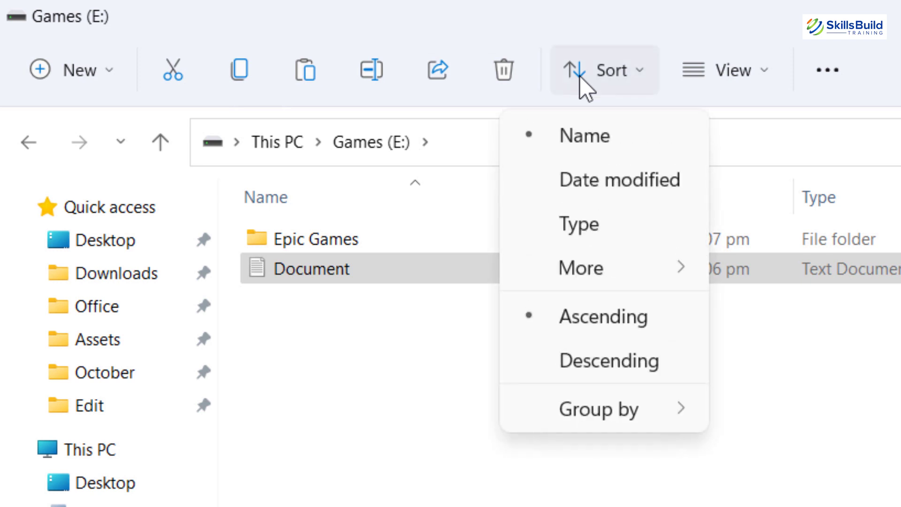
pyautogui.click(730, 81)
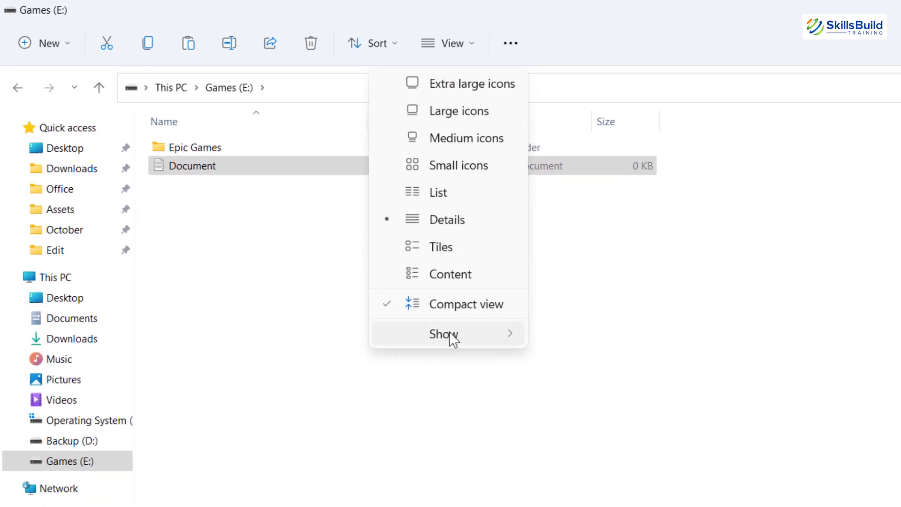
pyautogui.click(451, 44)
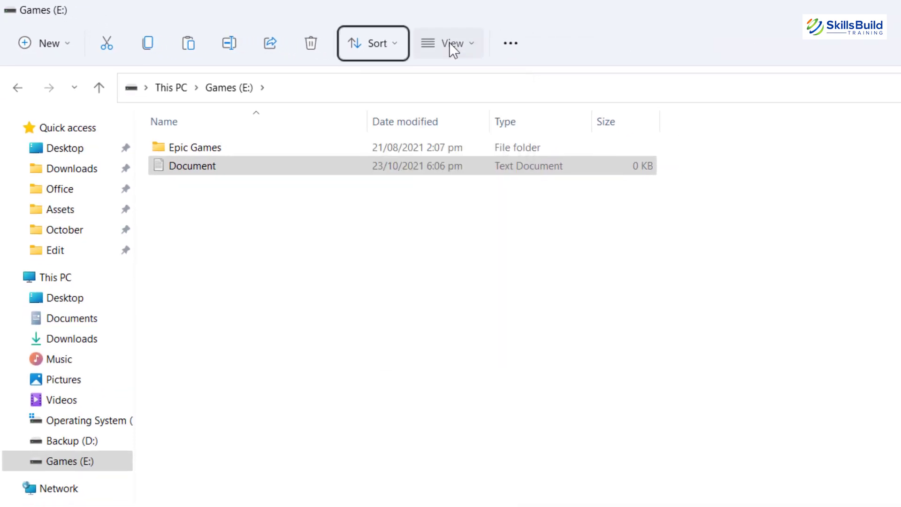
# Step: Use Invert selection from See more, then right-click Document for its context menu
pyautogui.click(511, 44)
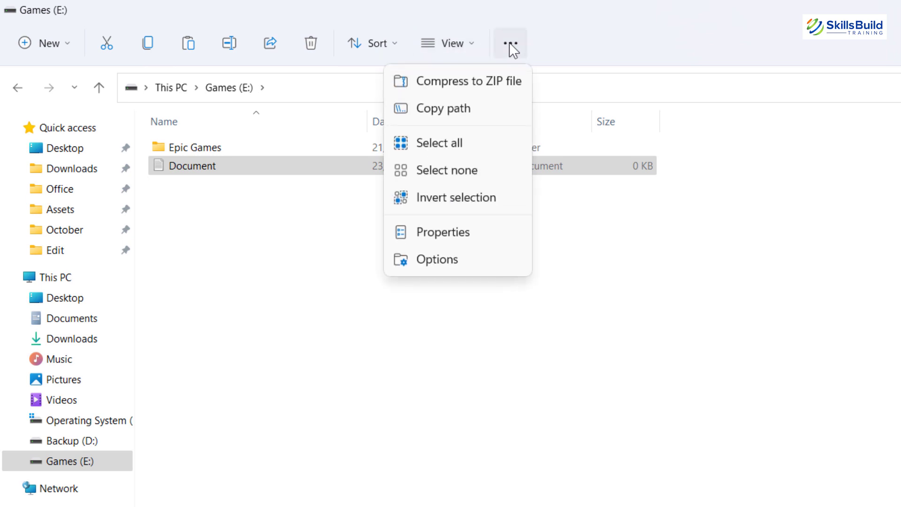
pyautogui.click(466, 206)
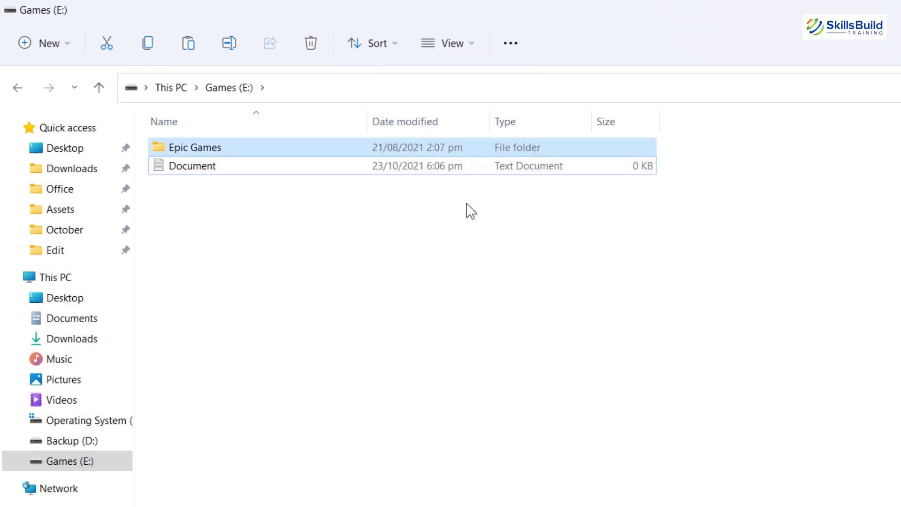
pyautogui.click(469, 211)
pyautogui.click(186, 164)
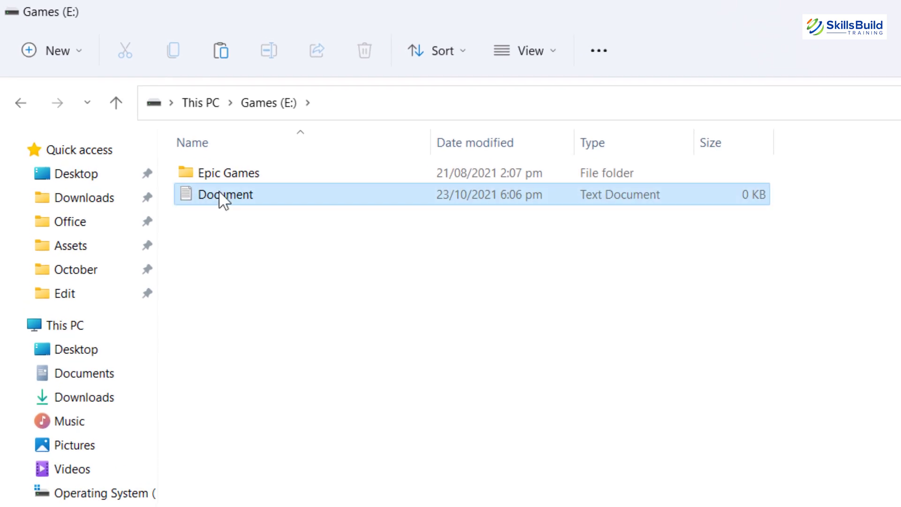
pyautogui.rightClick(219, 191)
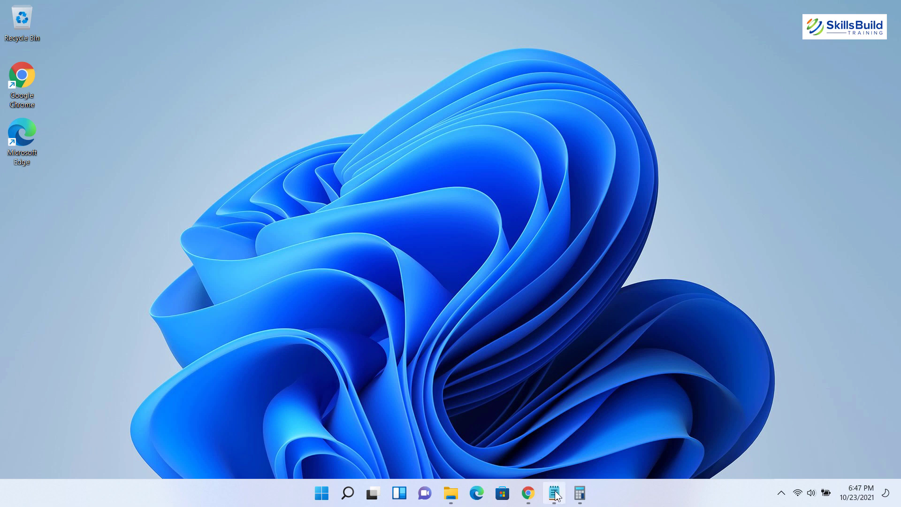
# Step: Snap Notepad beside Calculator, then into a half-plus-two-quarters layout with Calculator and File Explorer
pyautogui.click(555, 494)
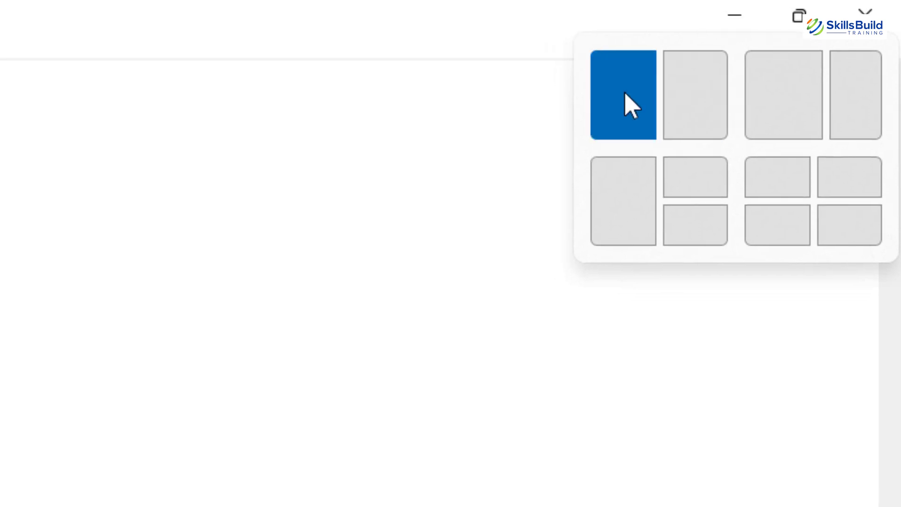
pyautogui.click(615, 108)
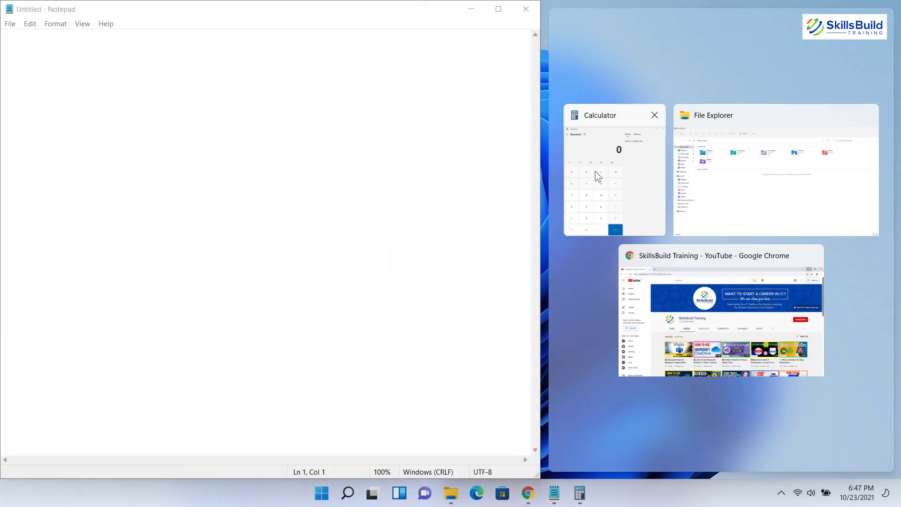
pyautogui.click(595, 171)
pyautogui.moveTo(504, 17)
pyautogui.click(452, 91)
pyautogui.click(541, 120)
pyautogui.click(674, 331)
# Step: Re-tile into four quarters with Calculator, File Explorer and Chrome, then restore the group from Chrome's taskbar preview
pyautogui.moveTo(408, 9)
pyautogui.click(424, 78)
pyautogui.click(610, 94)
pyautogui.click(218, 358)
pyautogui.click(679, 376)
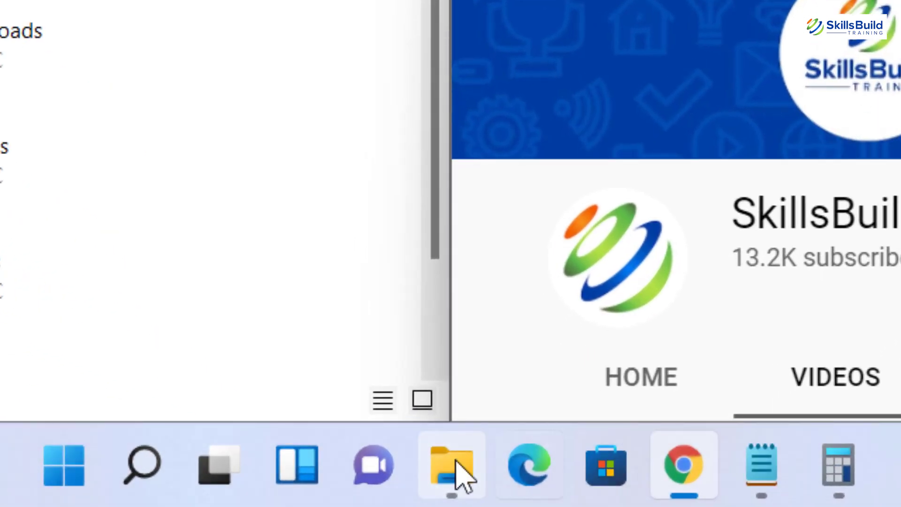
pyautogui.moveTo(718, 474)
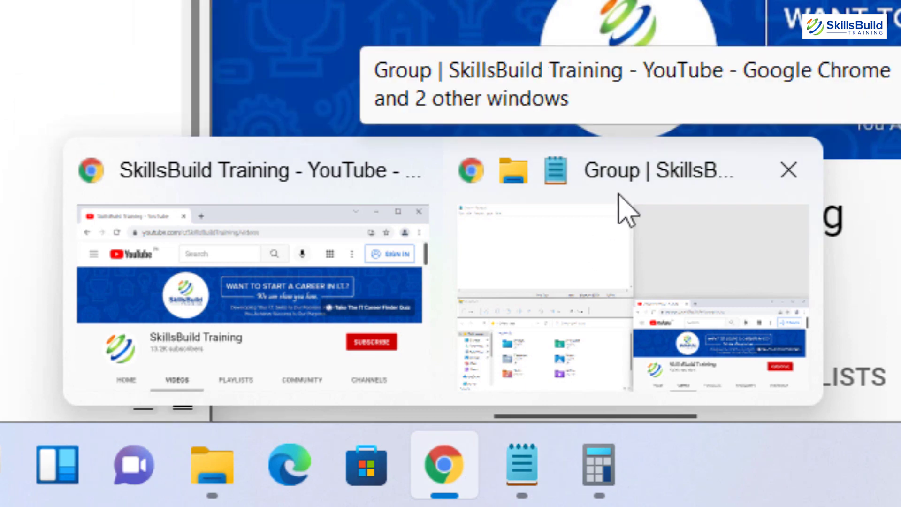
pyautogui.click(619, 281)
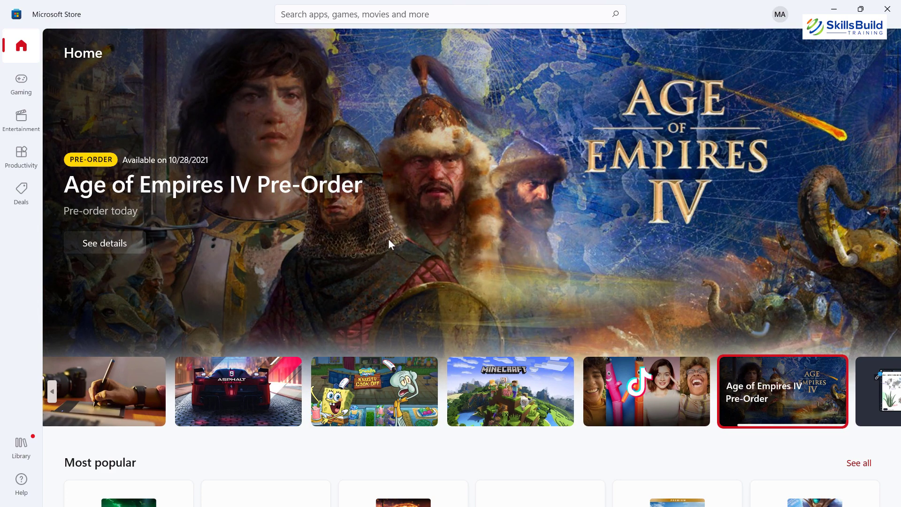
# Step: Visit the Gaming, Entertainment, Productivity and Deals sections, then return to Home
pyautogui.click(18, 89)
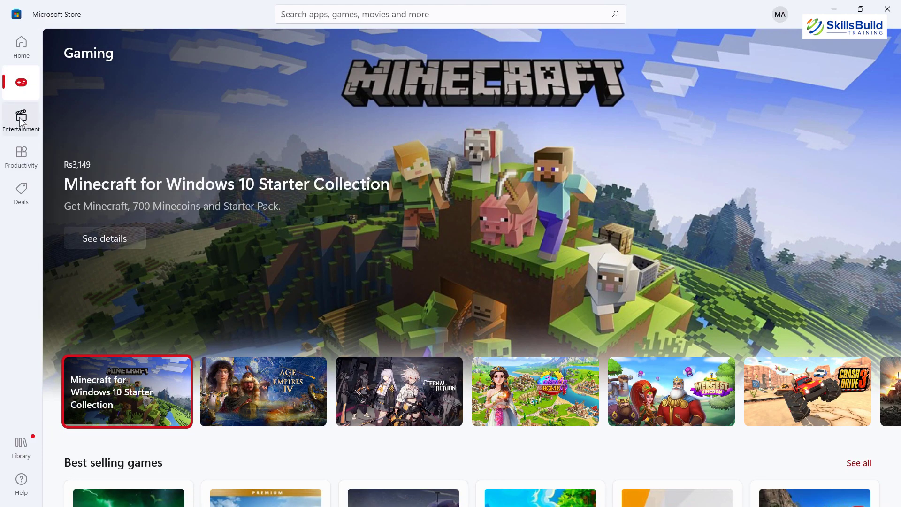
pyautogui.click(20, 121)
pyautogui.click(21, 162)
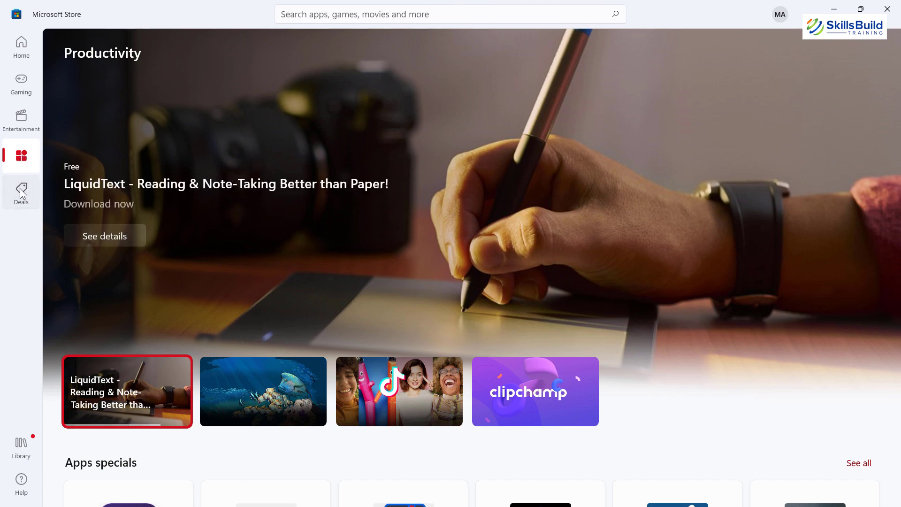
pyautogui.click(22, 192)
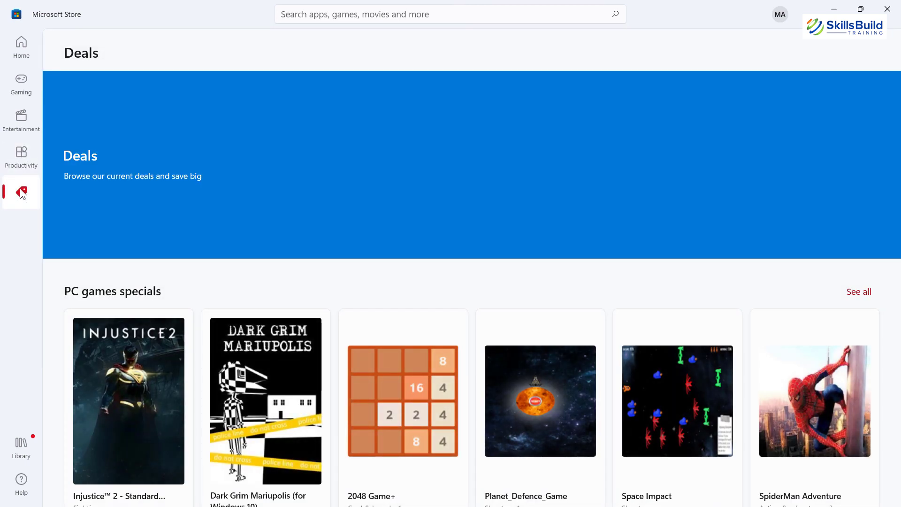
pyautogui.click(21, 47)
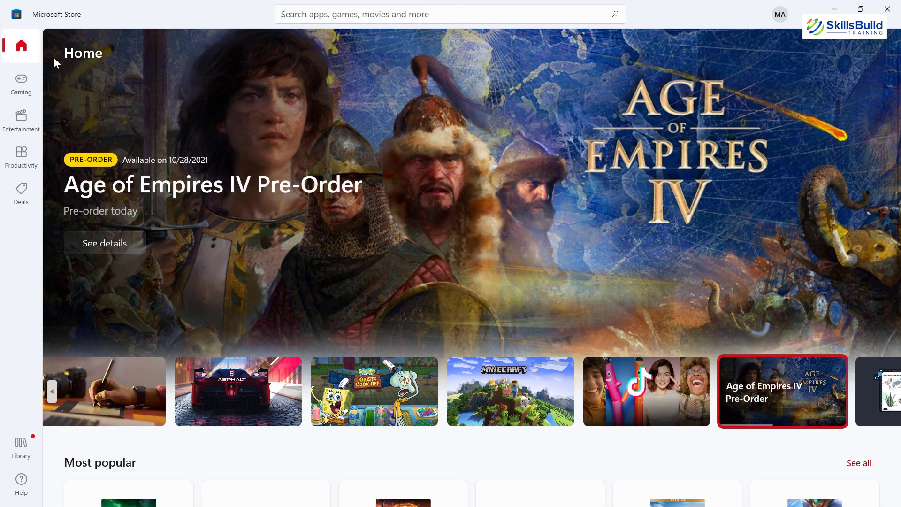
# Step: Scroll through the store home page, then open Gaming and scroll to the best-selling games
pyautogui.scroll(-8, 53, 57)
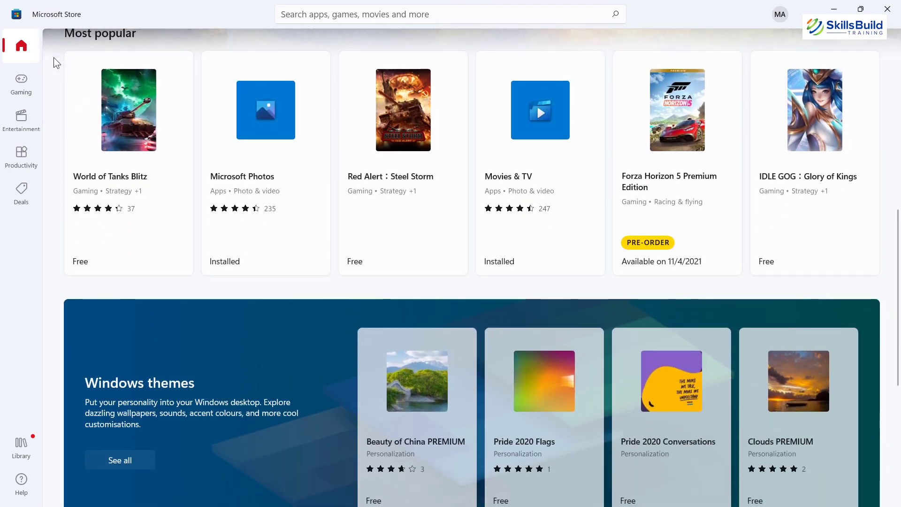
pyautogui.scroll(-7, 54, 57)
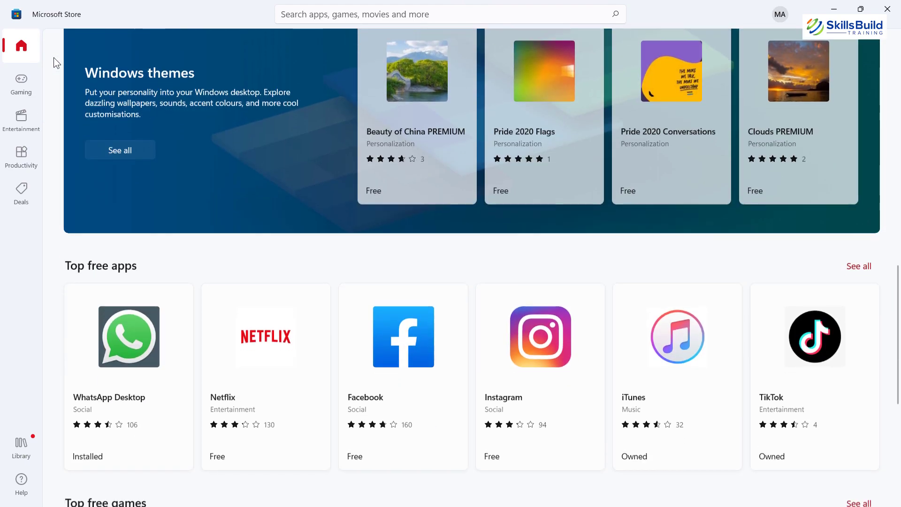
pyautogui.scroll(-6, 54, 57)
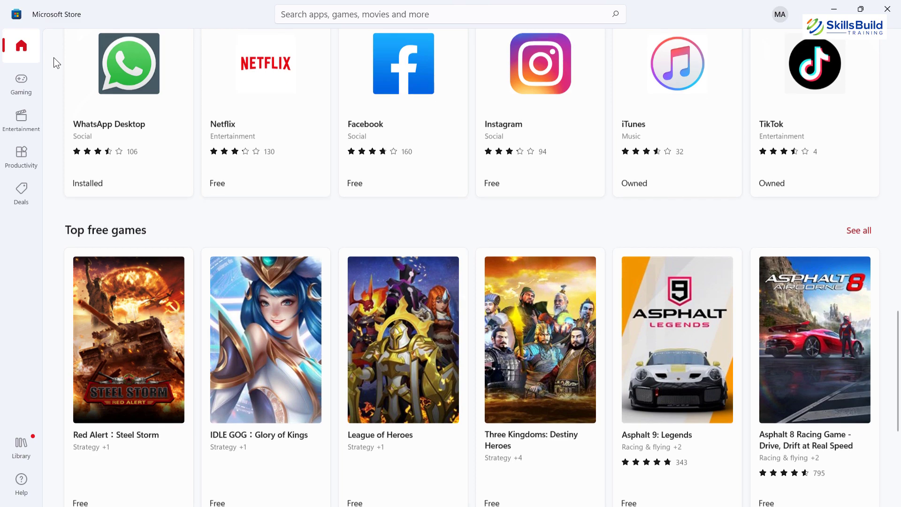
pyautogui.scroll(-4, 53, 58)
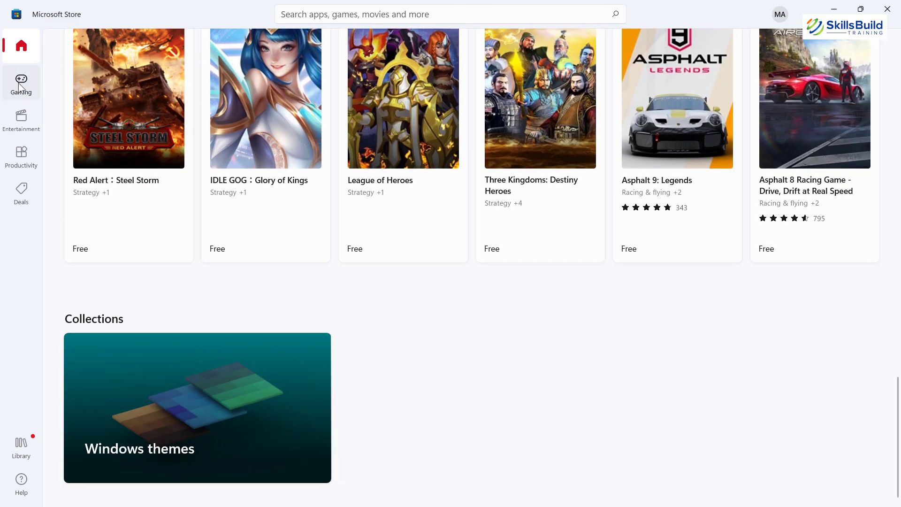
pyautogui.click(19, 84)
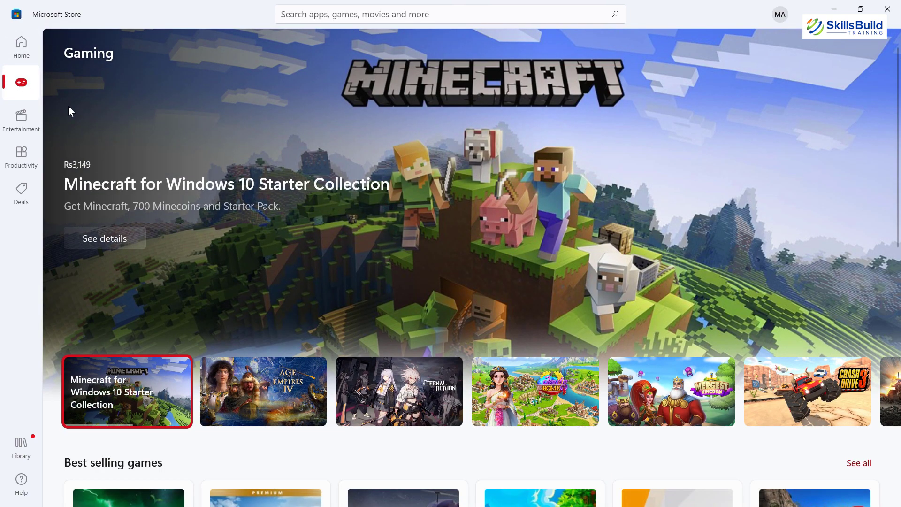
pyautogui.scroll(-7, 68, 105)
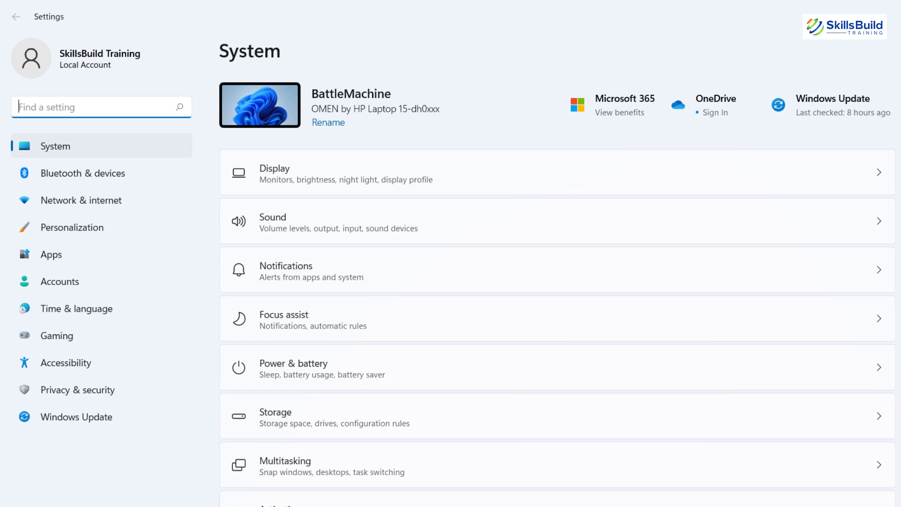
# Step: Look over the Display, Bluetooth & devices, Network & internet and Personalization pages
pyautogui.scroll(-3, 514, 299)
pyautogui.scroll(3, 513, 299)
pyautogui.click(269, 173)
pyautogui.scroll(-2, 269, 173)
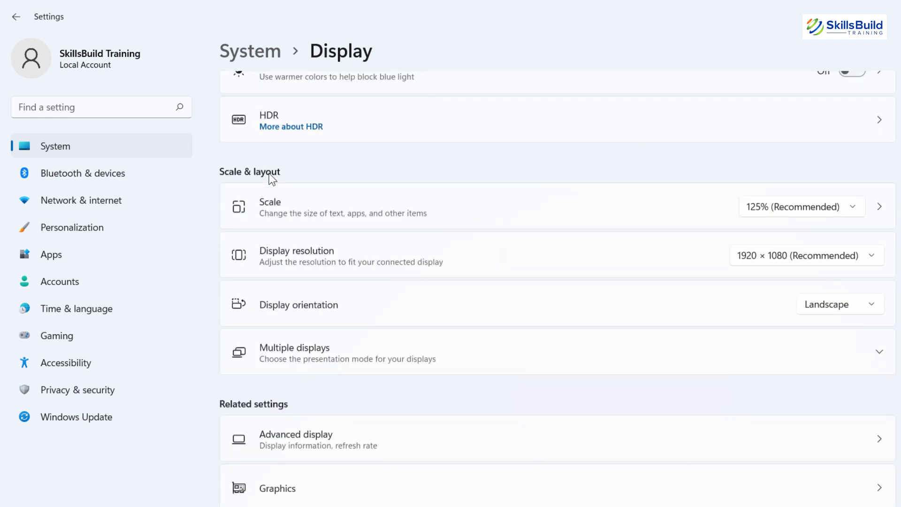
pyautogui.click(81, 179)
pyautogui.click(76, 202)
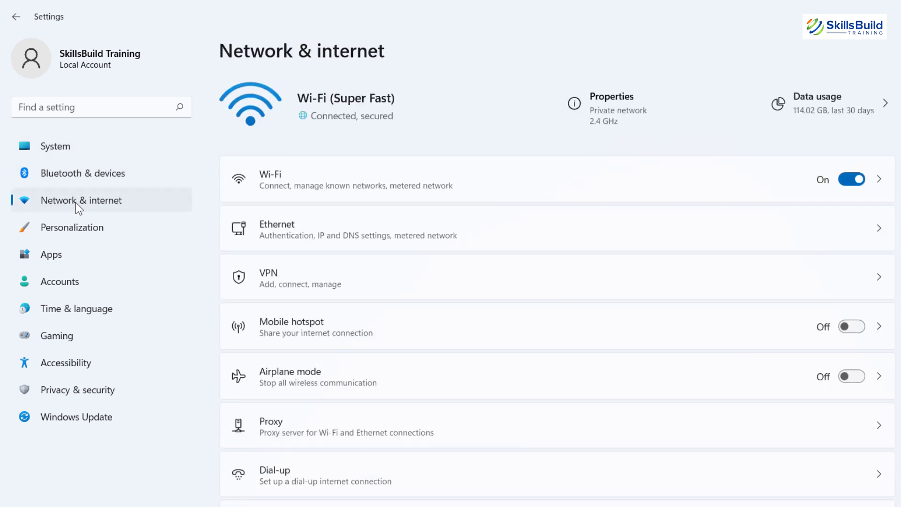
pyautogui.click(76, 229)
# Step: Search settings for 'themes' and open Themes and related settings
pyautogui.click(74, 110)
pyautogui.write('themes')
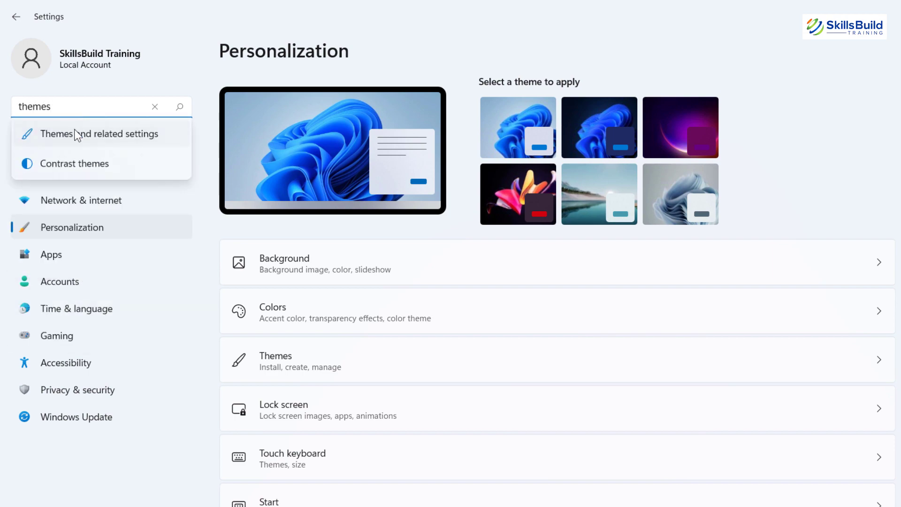
pyautogui.click(74, 135)
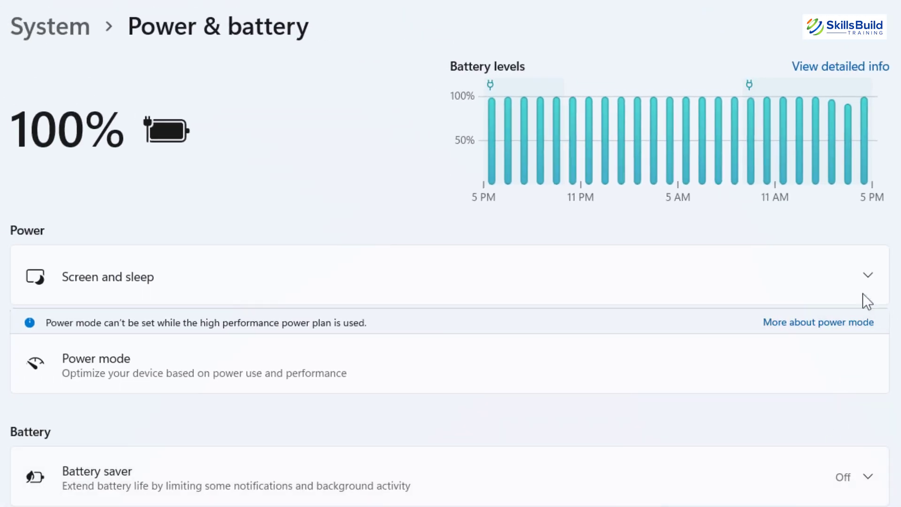
# Step: Expand and collapse the Screen and sleep and Battery saver sections
pyautogui.click(867, 273)
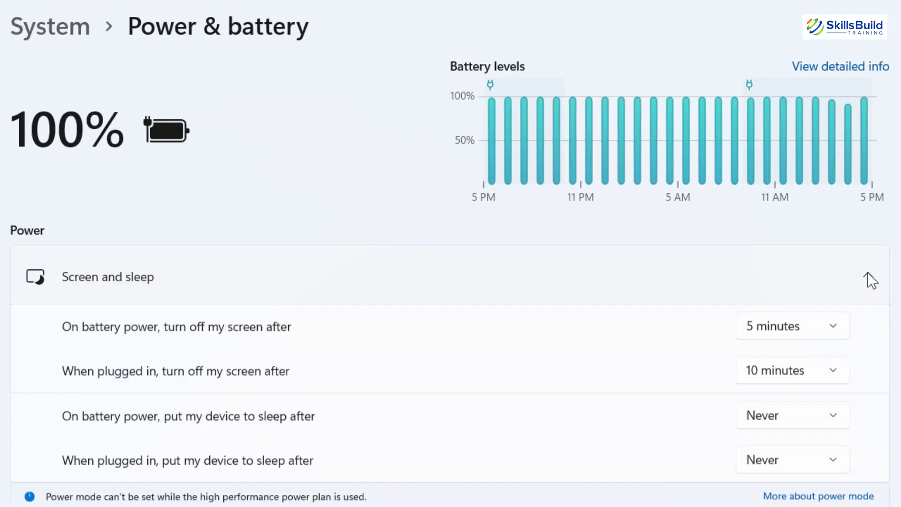
pyautogui.click(868, 274)
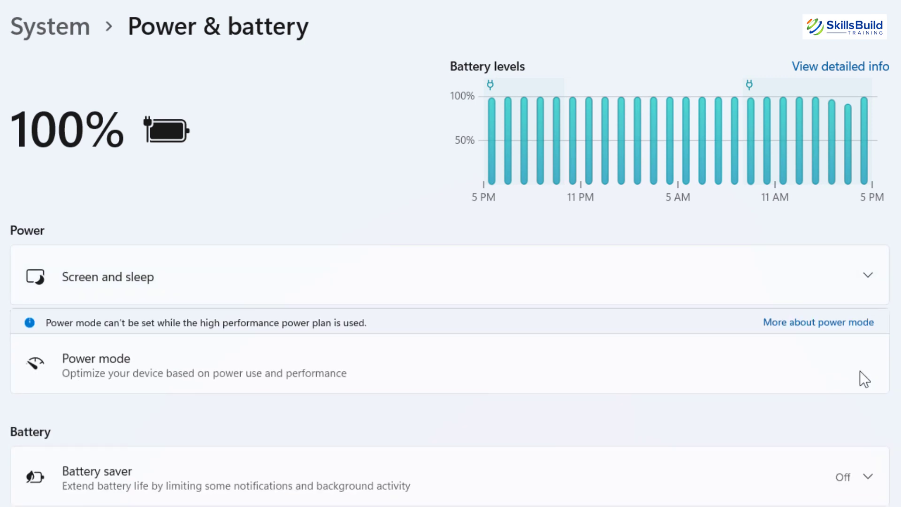
pyautogui.scroll(-4, 860, 371)
pyautogui.click(870, 303)
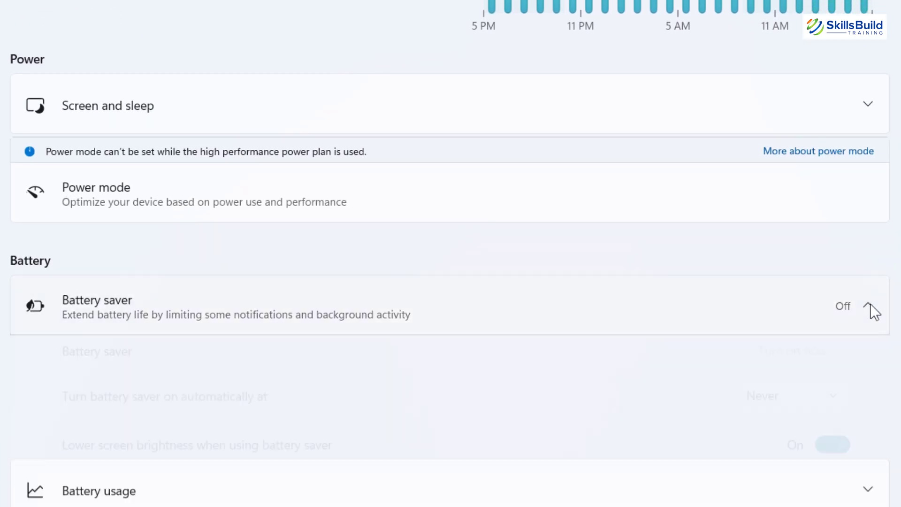
pyautogui.click(870, 303)
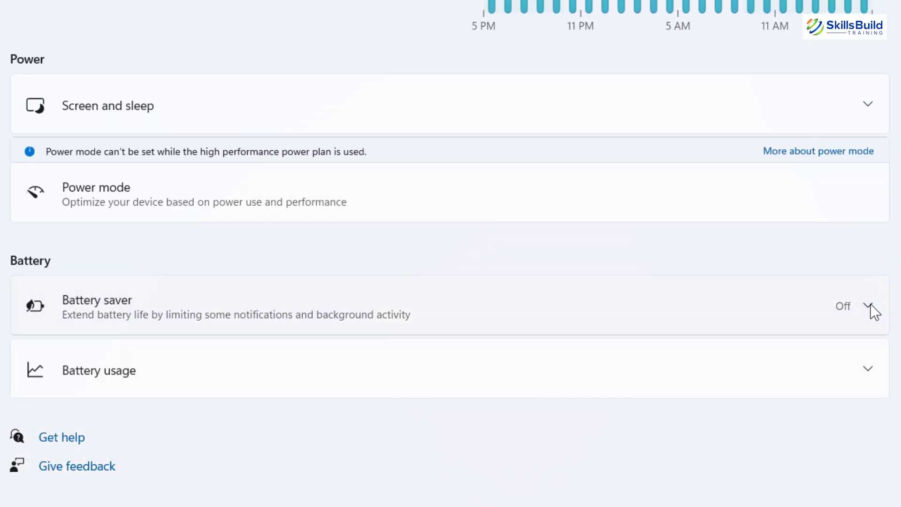
# Step: Expand Battery usage and scroll through the per-app consumption list
pyautogui.click(865, 363)
pyautogui.scroll(-6, 865, 362)
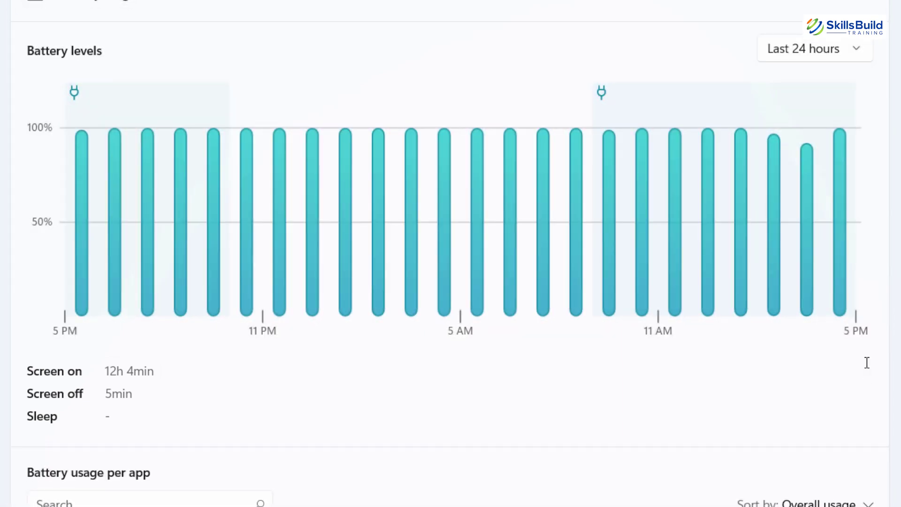
pyautogui.scroll(-15, 866, 362)
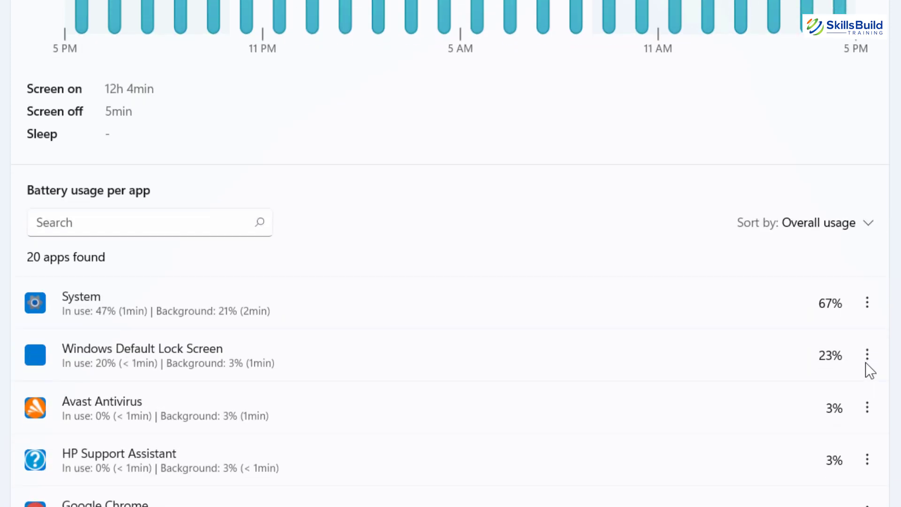
pyautogui.scroll(-10, 865, 362)
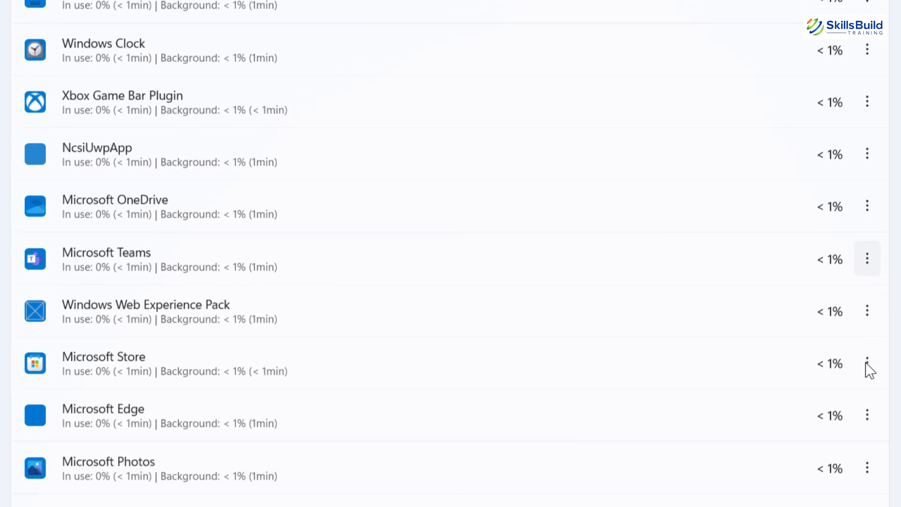